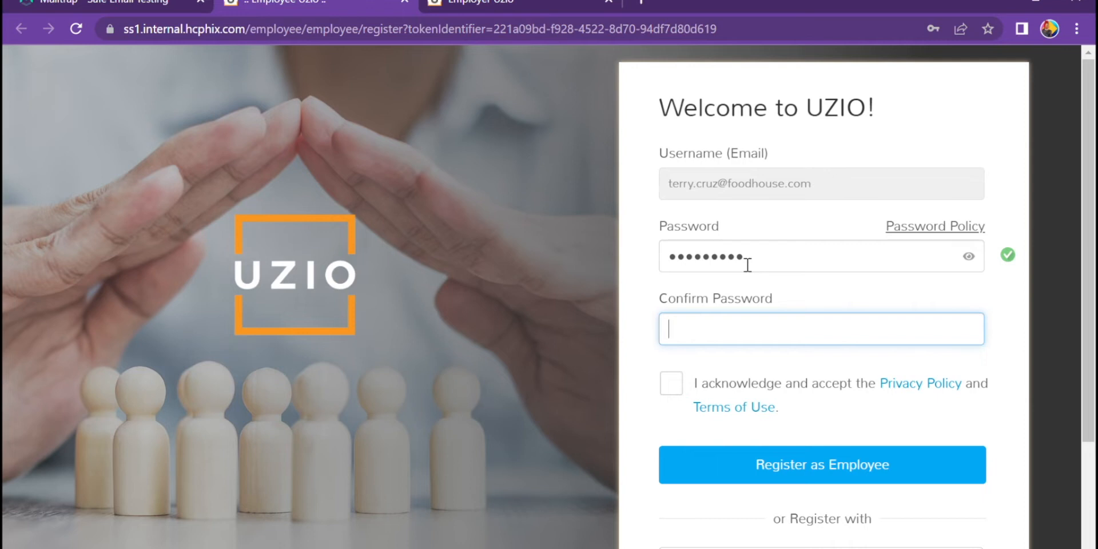
- Confirm the password, accept the privacy policy and terms, and register as an employee
text(••••••••••)
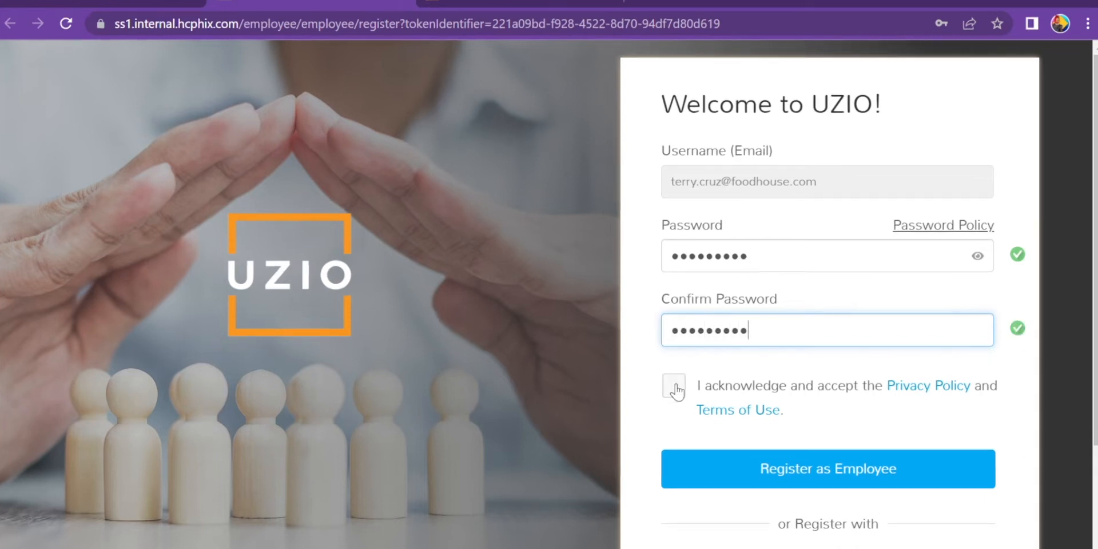
click(675, 387)
click(717, 461)
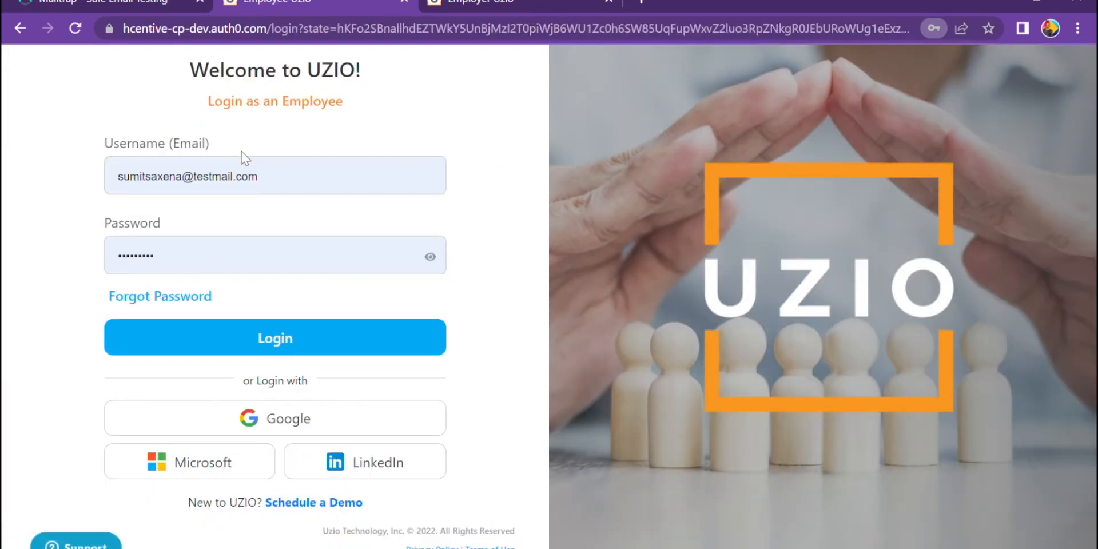
- Log in with the employee's email and password, then choose Let's Get Started
drag(267, 176, 119, 186)
key(BackSpace)
key(Tab)
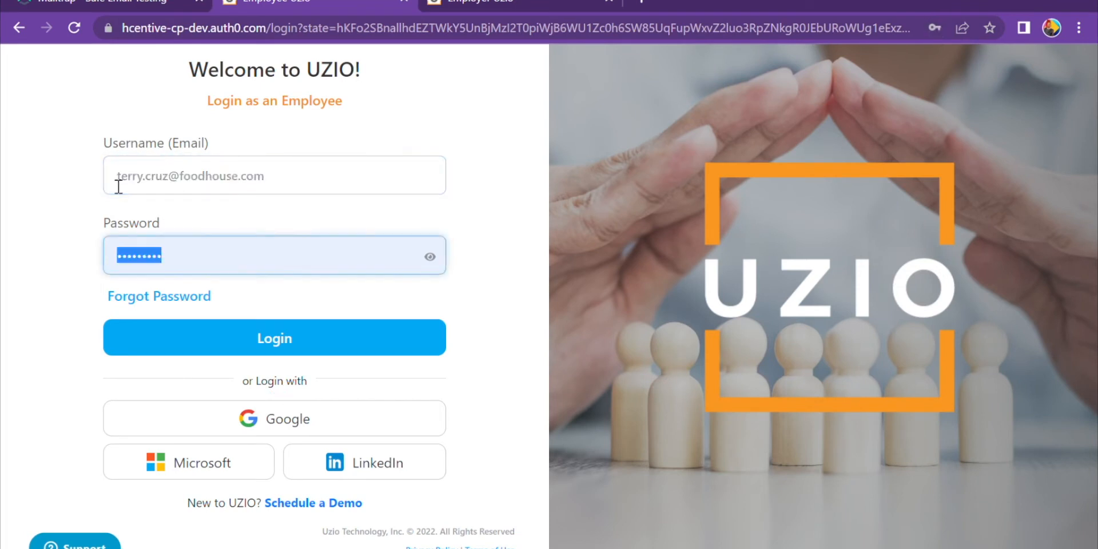
text(•••••)
key(Return)
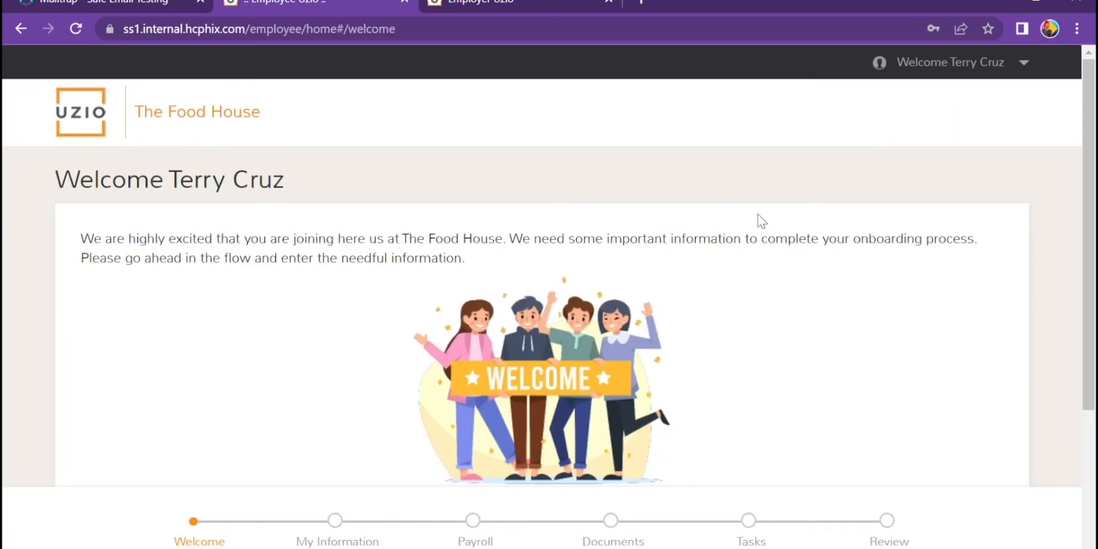
drag(1092, 103, 1091, 206)
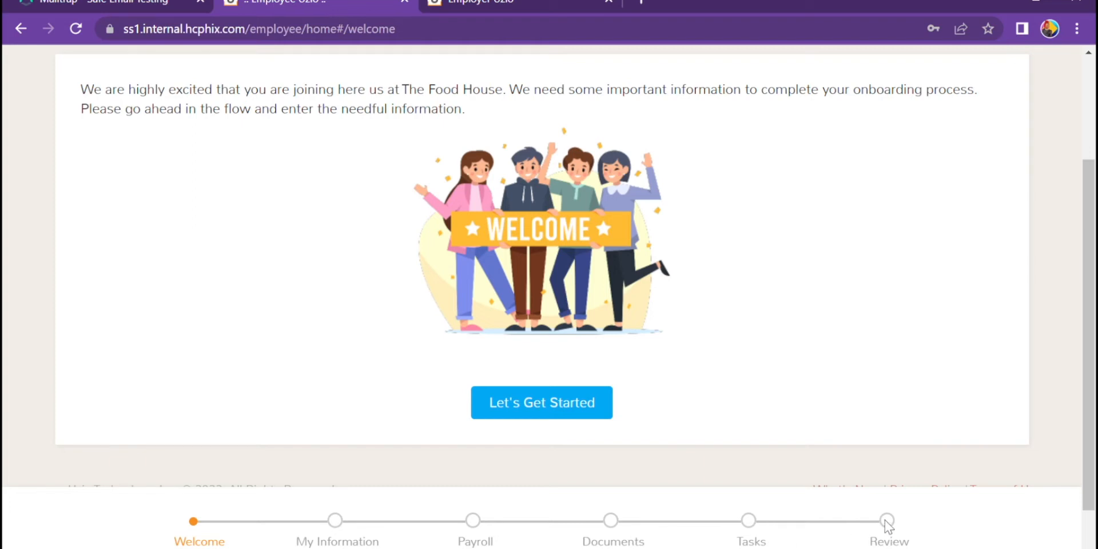
click(560, 405)
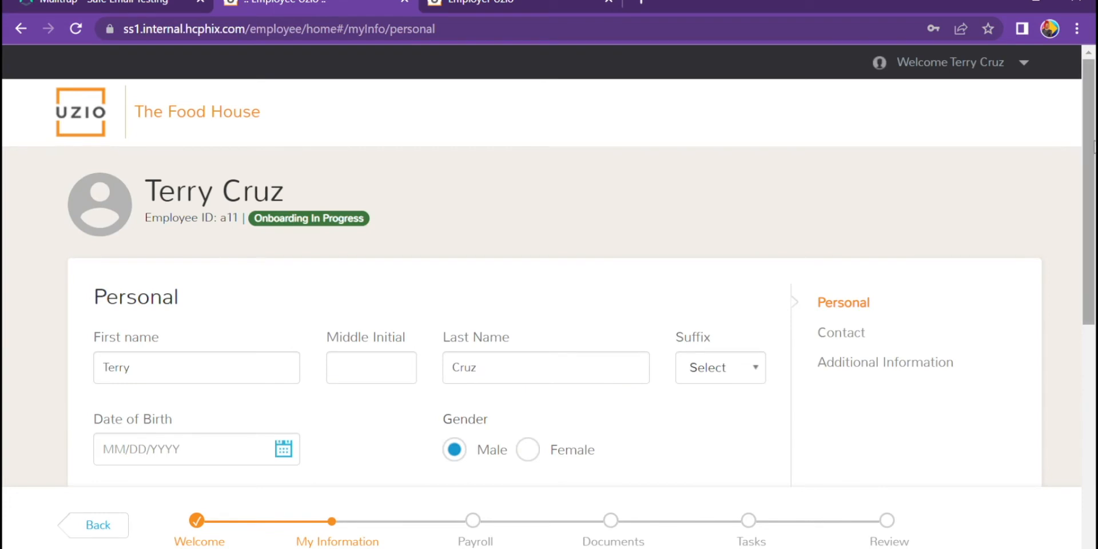
drag(1093, 148, 1093, 245)
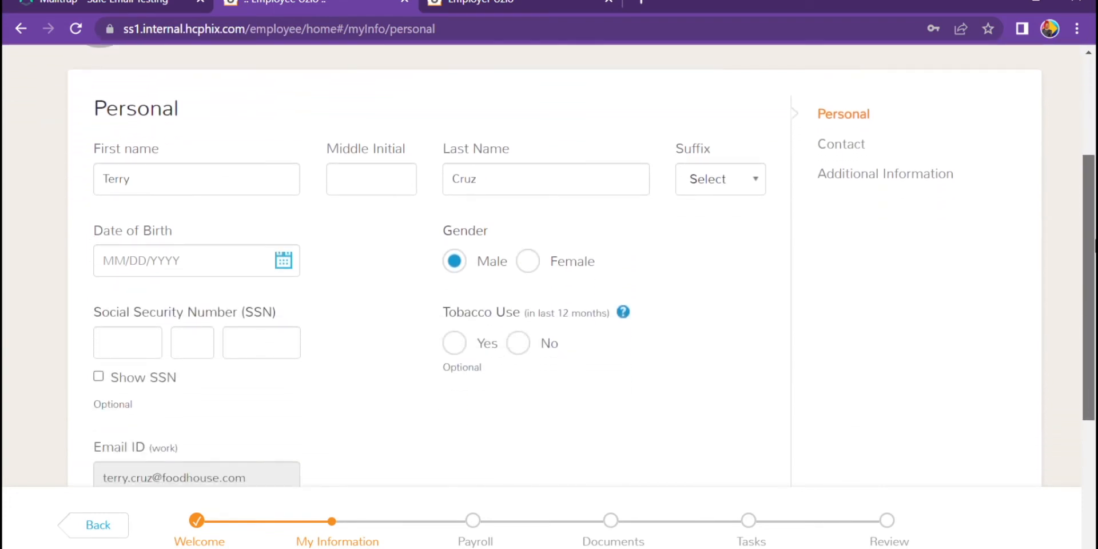
drag(1094, 244, 1094, 276)
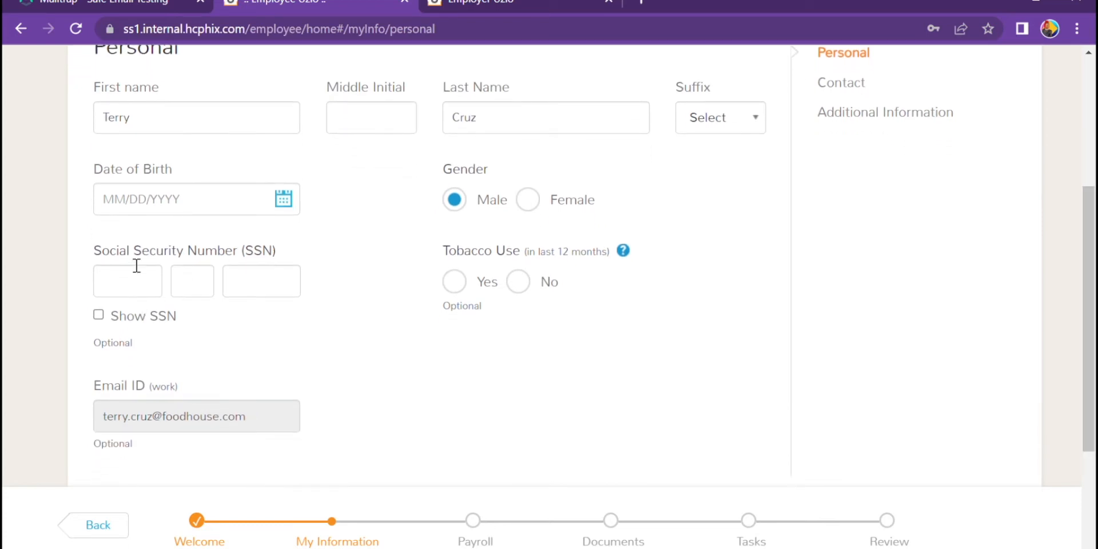
click(160, 215)
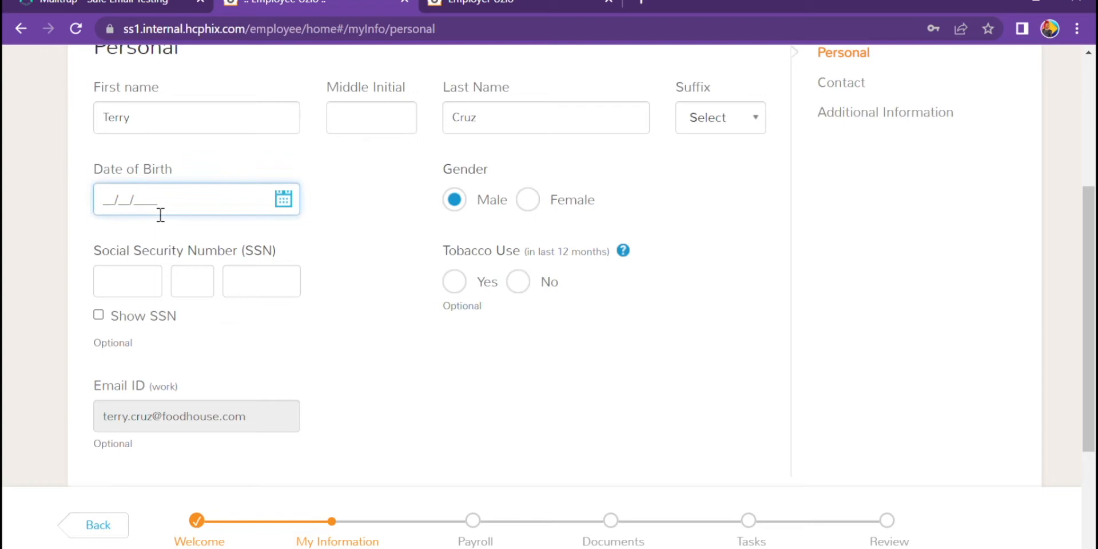
text(12/17/2000)
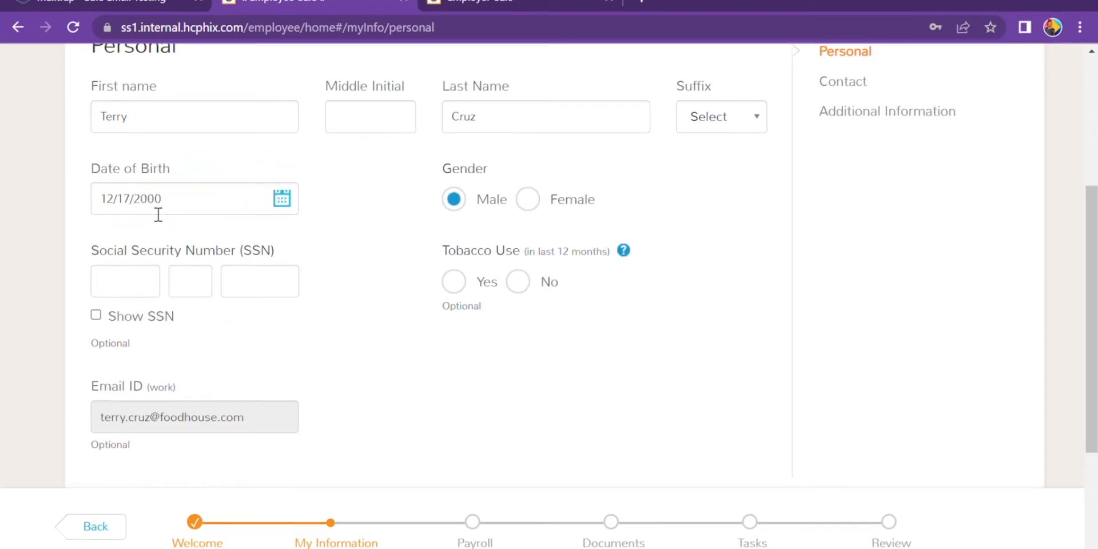
key(Tab)
text(12345)
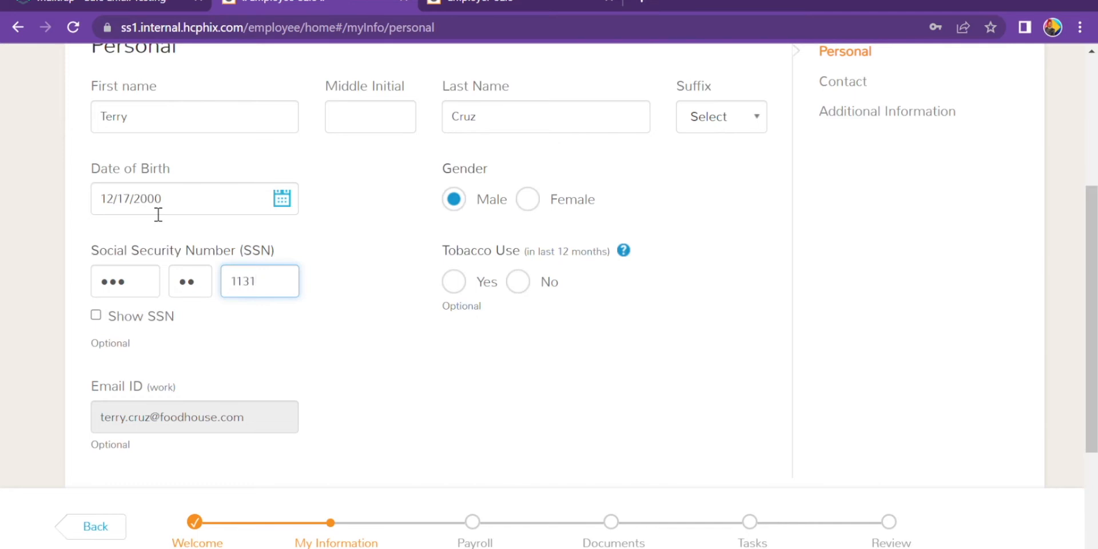
scroll(775, 333, down, 4)
click(423, 326)
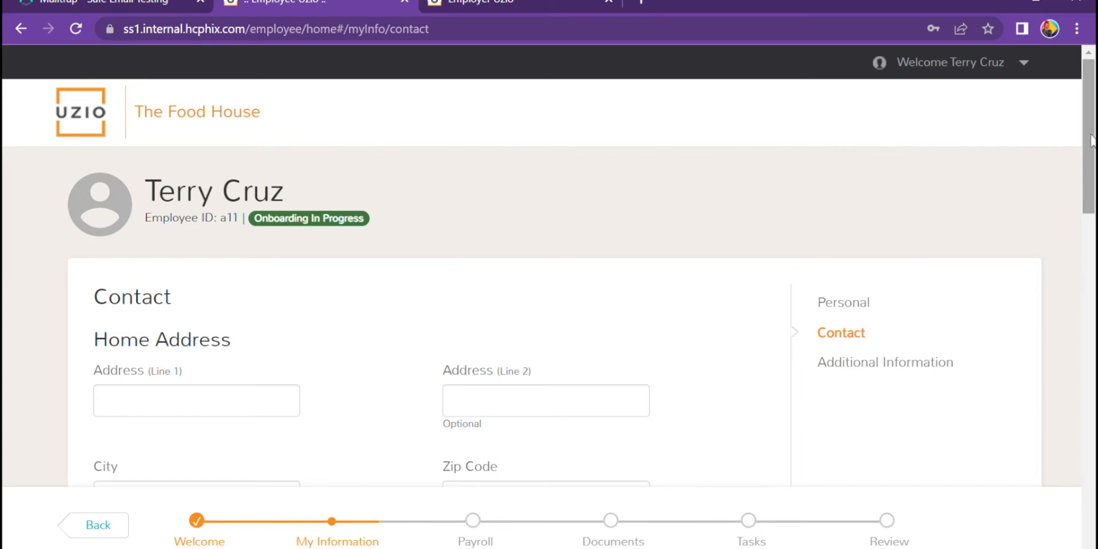
- Fill the home address from a saved entry, with city Suffolk and state VA
mouse_move(1091, 140)
mouse_down()
mouse_move(1090, 208)
mouse_move(1089, 159)
mouse_up()
click(249, 369)
click(239, 384)
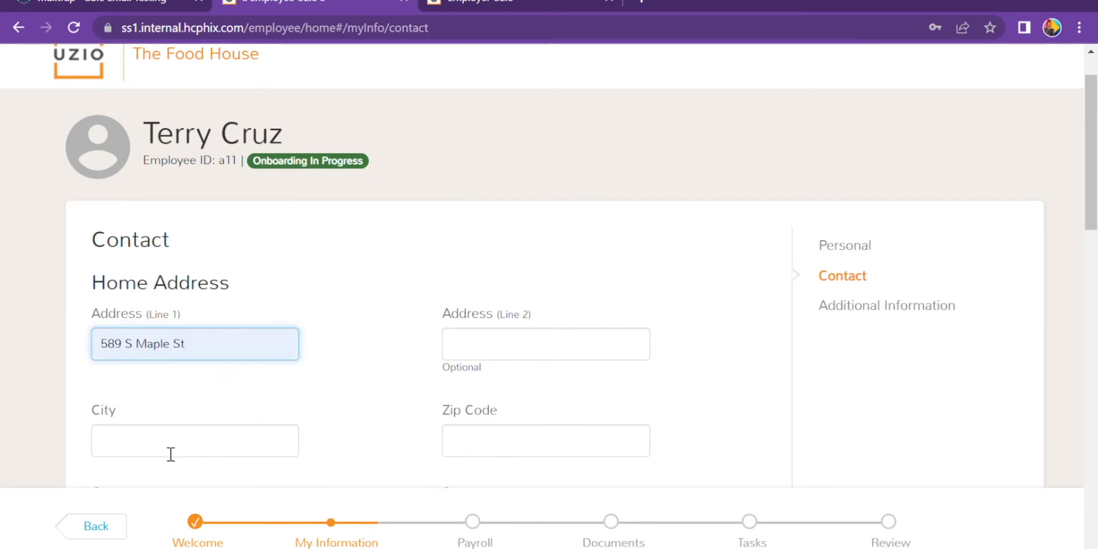
click(170, 453)
text(Suffolk)
key(Tab)
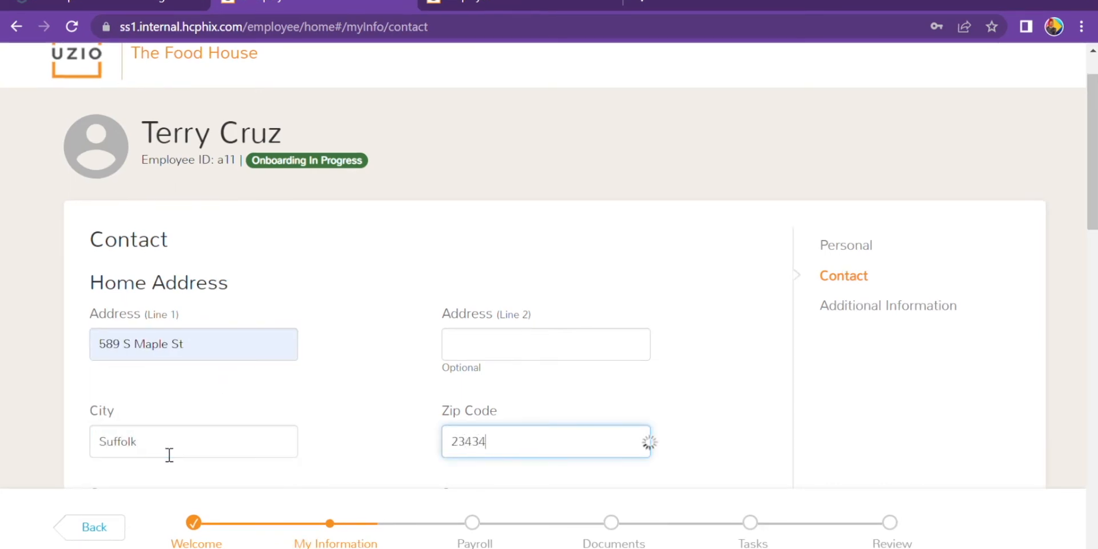
scroll(610, 255, down, 4)
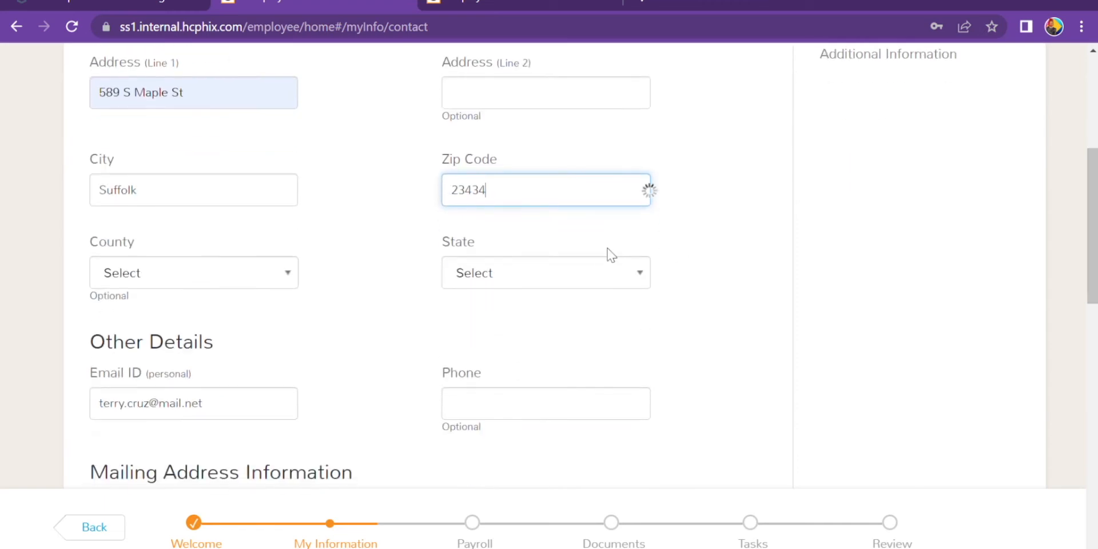
click(605, 280)
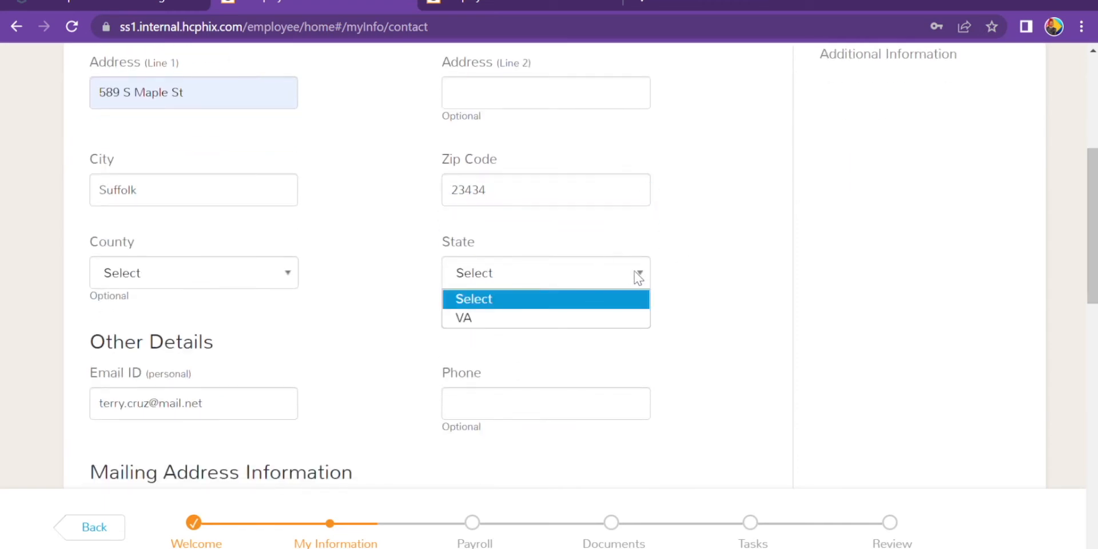
click(608, 319)
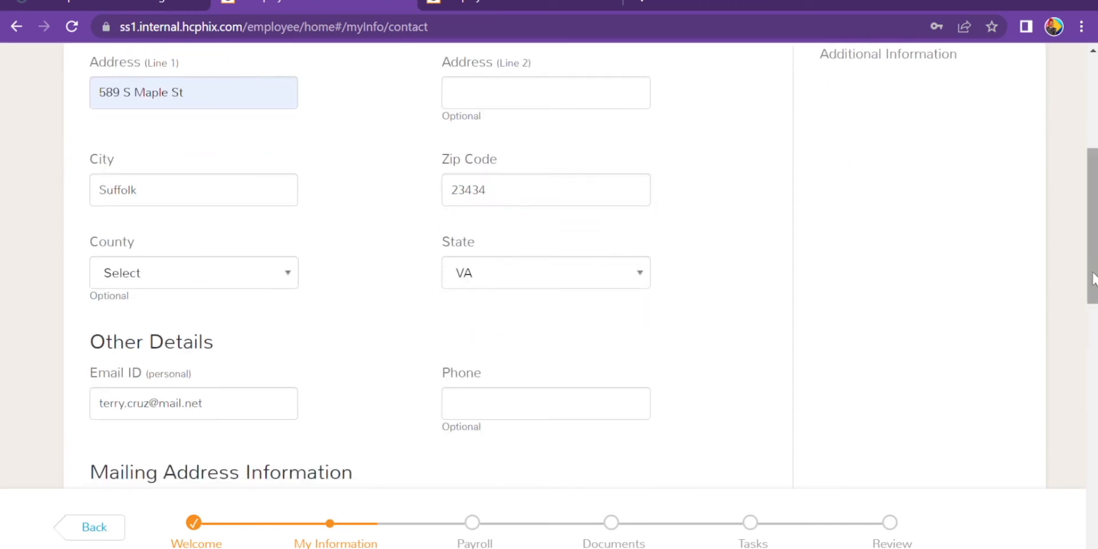
- Add the emergency contact's name and phone, then save Contact and Additional Information
drag(1088, 271, 1090, 428)
click(198, 113)
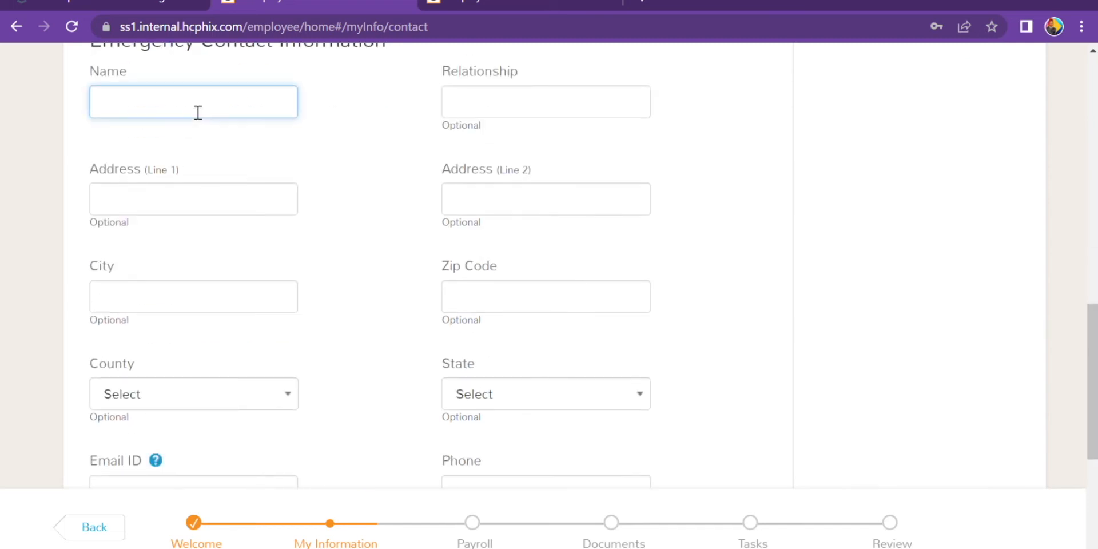
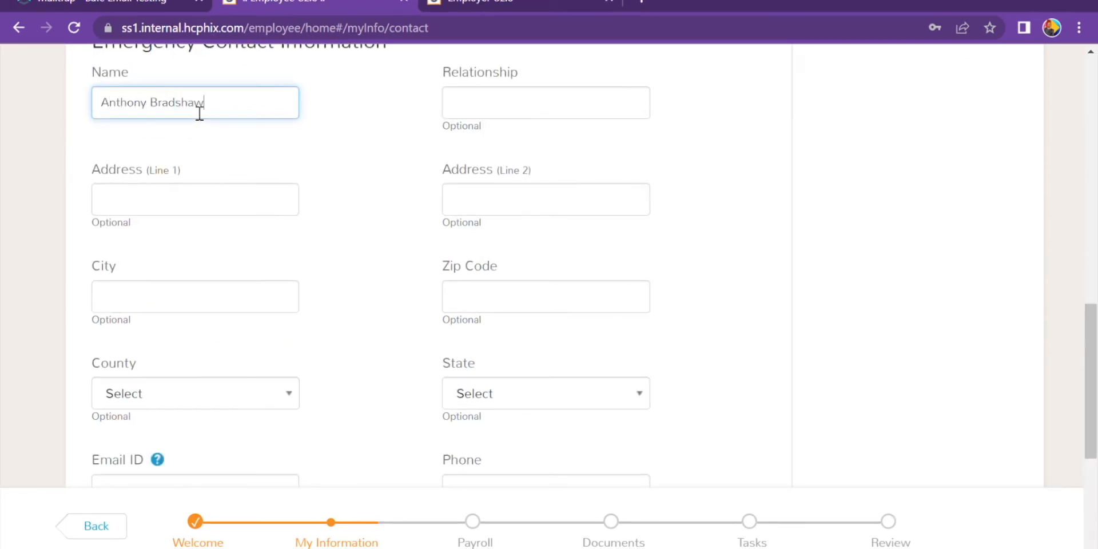
key(Tab)
key(Tab)
key(Tab)
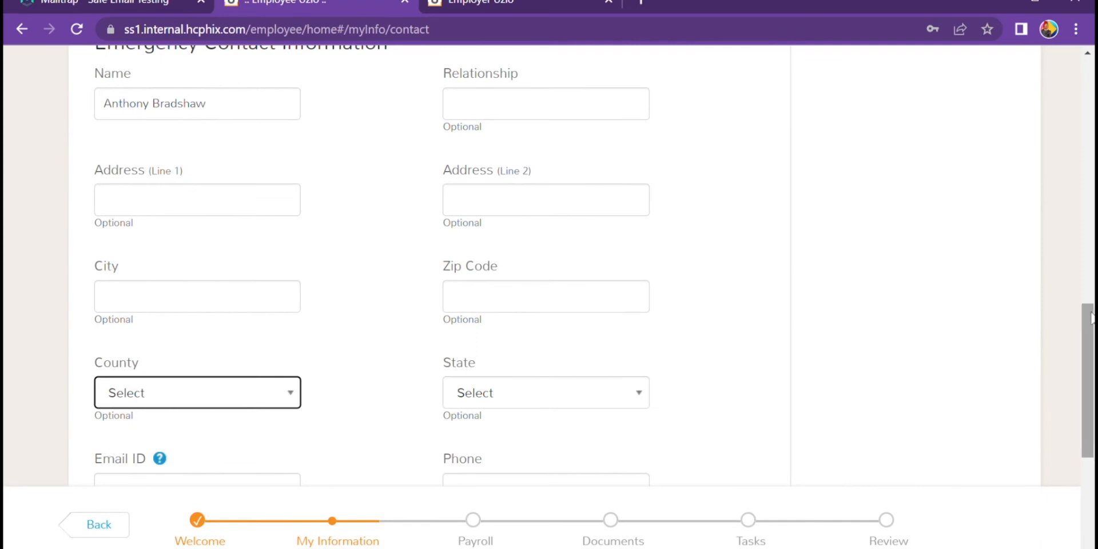
drag(1089, 317, 1089, 371)
click(564, 311)
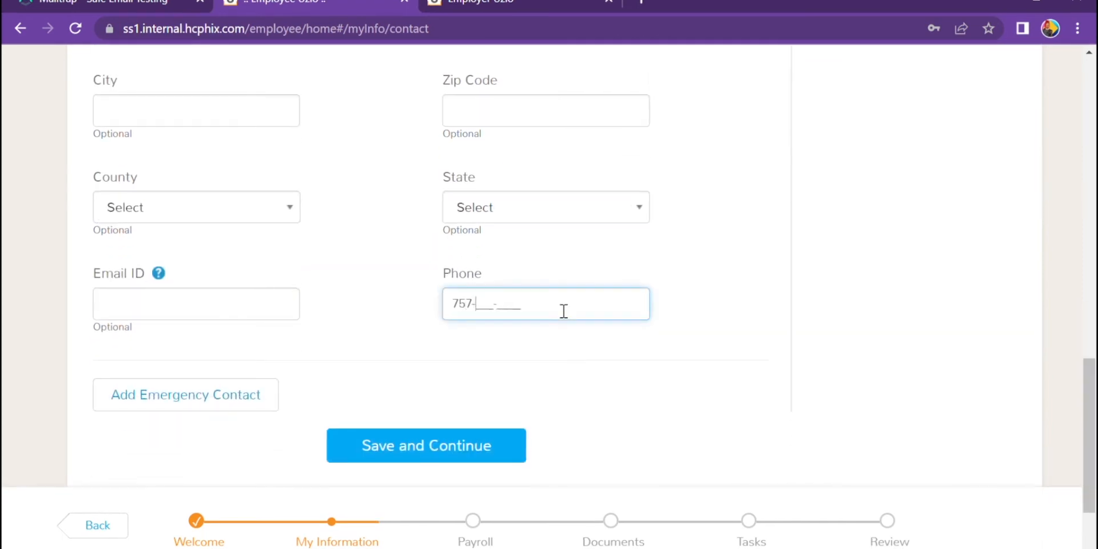
click(421, 450)
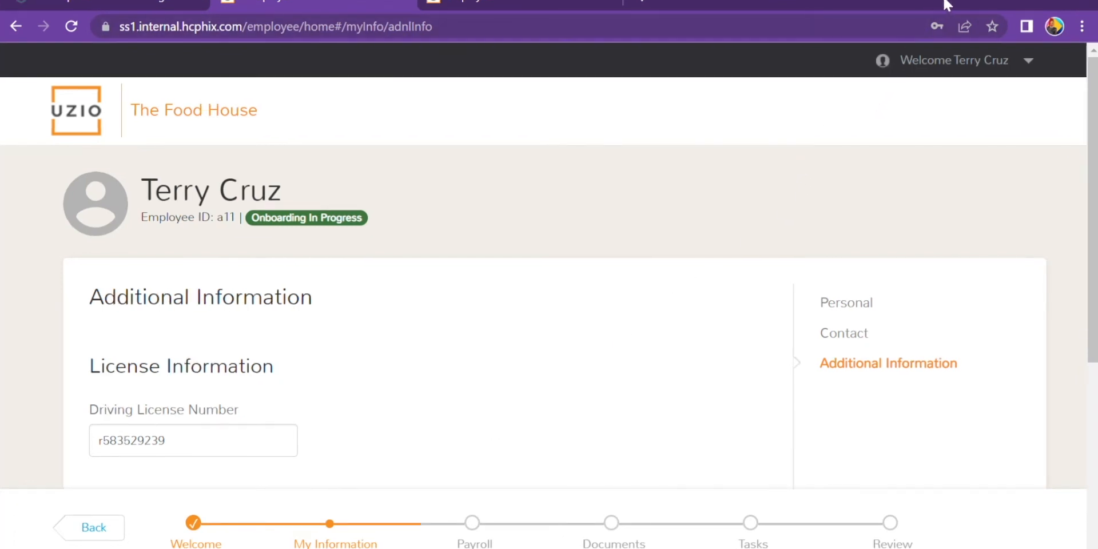
drag(1089, 184, 1097, 281)
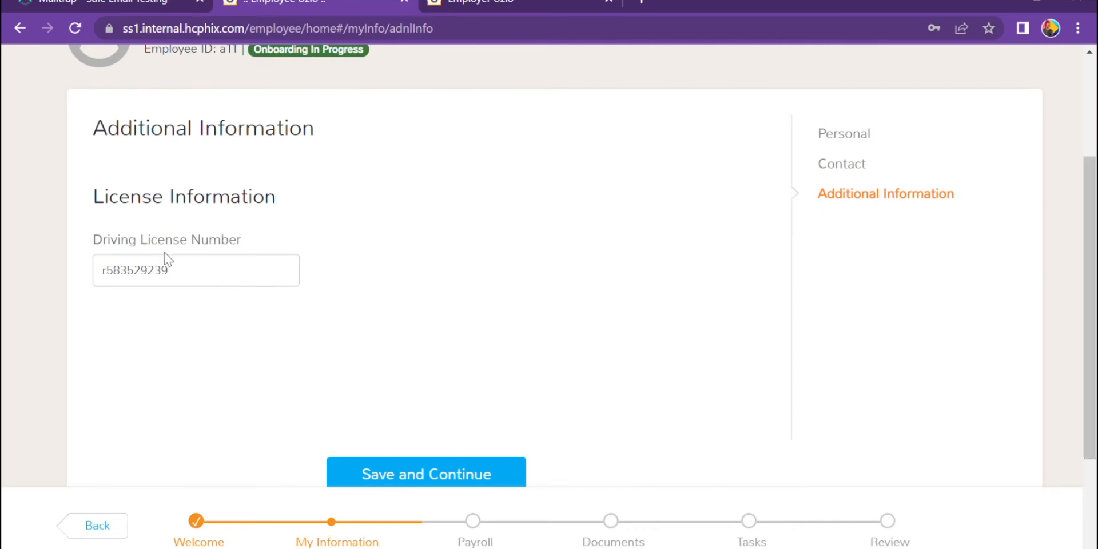
click(385, 476)
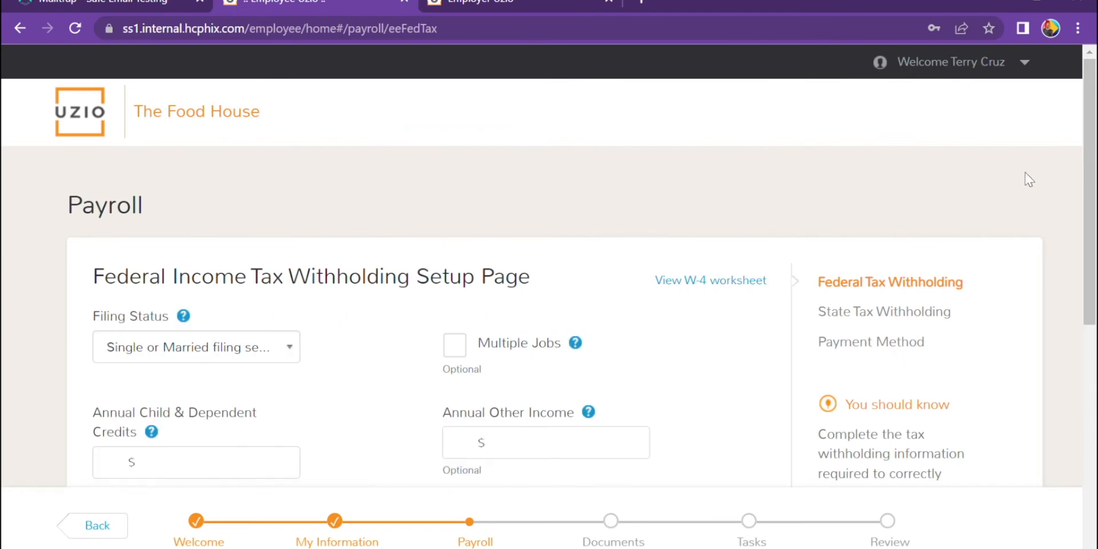
- On Payment Method Set Up, choose Check instead of Direct Deposit and save
drag(1090, 140, 1091, 198)
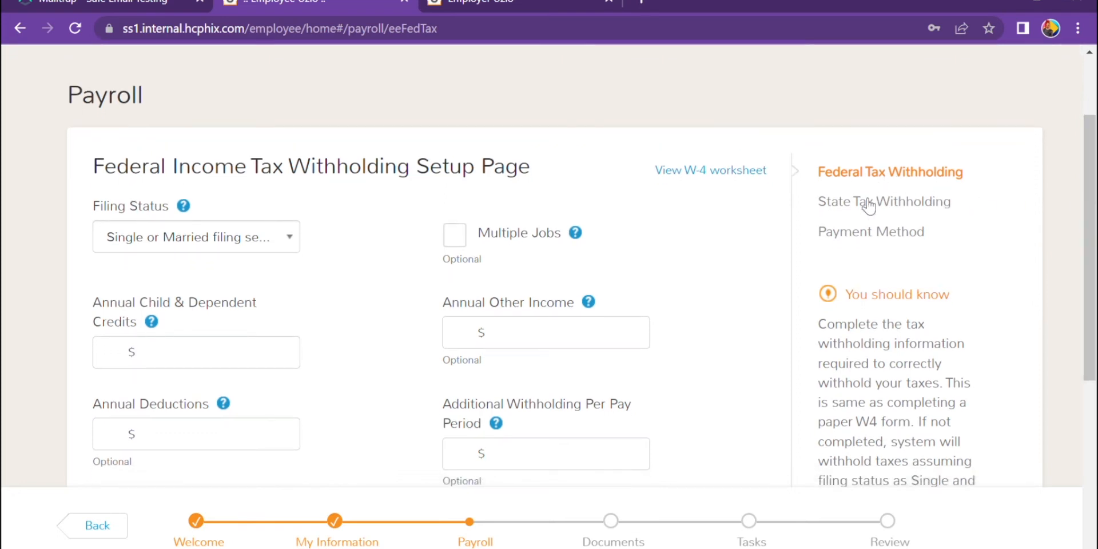
click(912, 242)
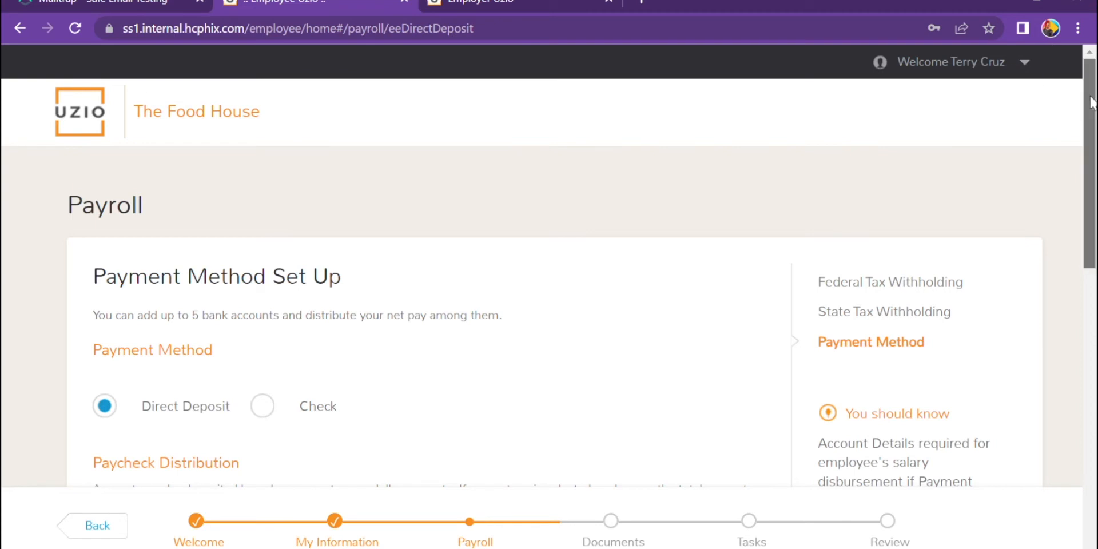
drag(1091, 102, 1091, 172)
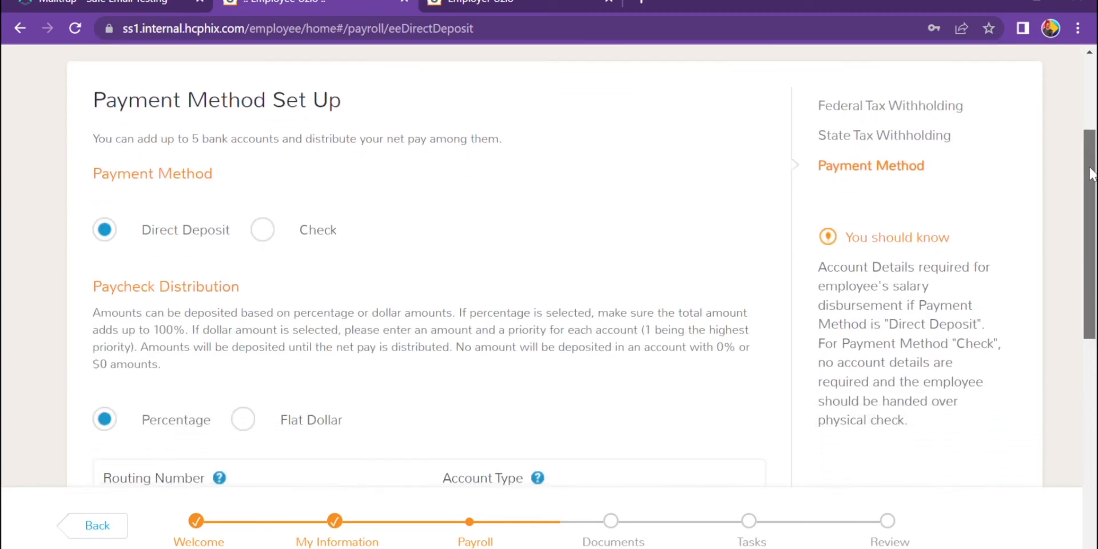
drag(1091, 173, 1091, 183)
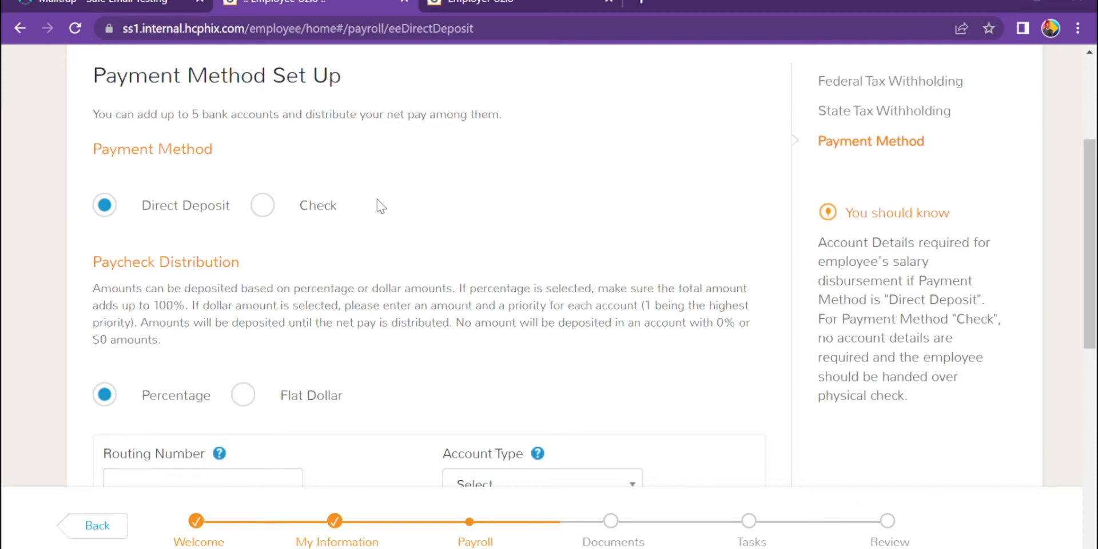
drag(1091, 240, 1094, 353)
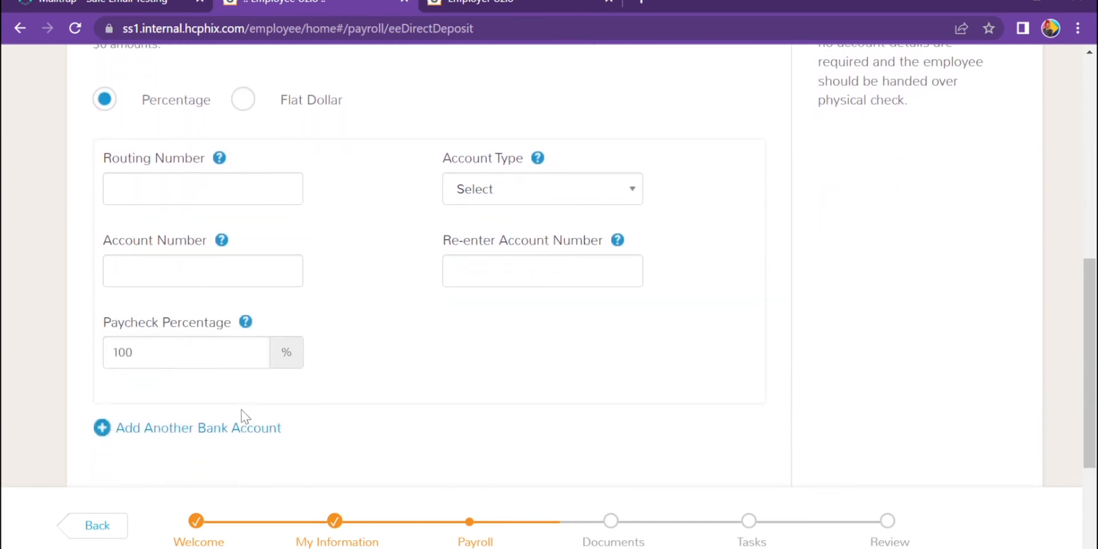
click(246, 439)
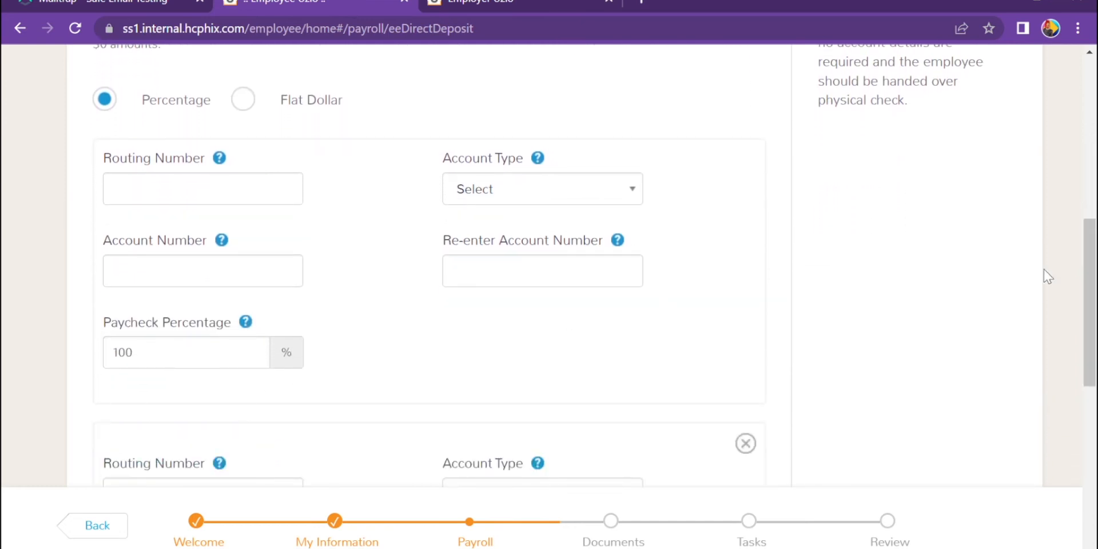
drag(1094, 289, 1070, 152)
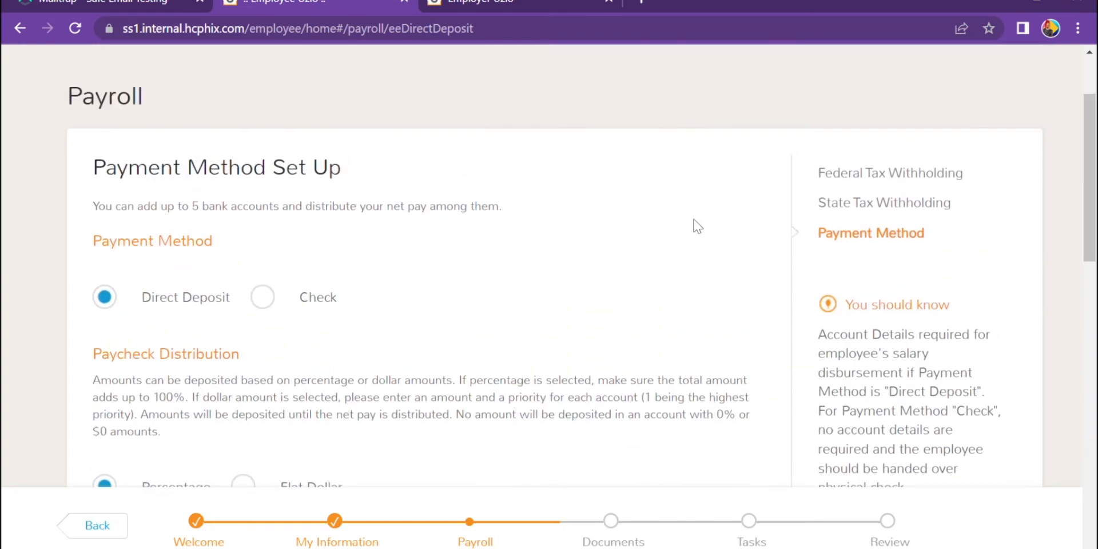
click(280, 305)
click(478, 396)
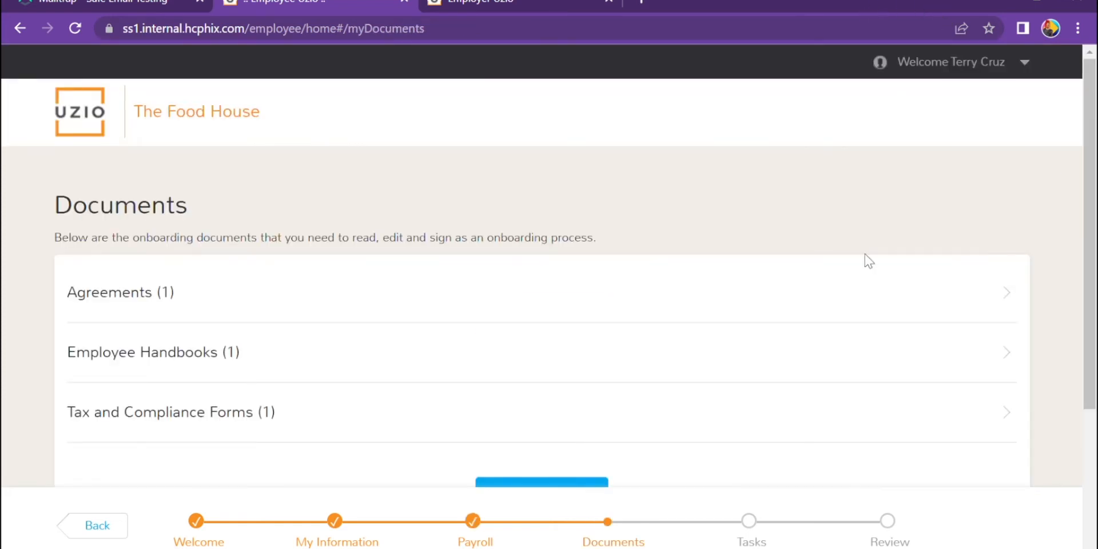
- Edit & Sign the pending agreement under Agreements with a drawn signature, then save
drag(1090, 177, 1093, 258)
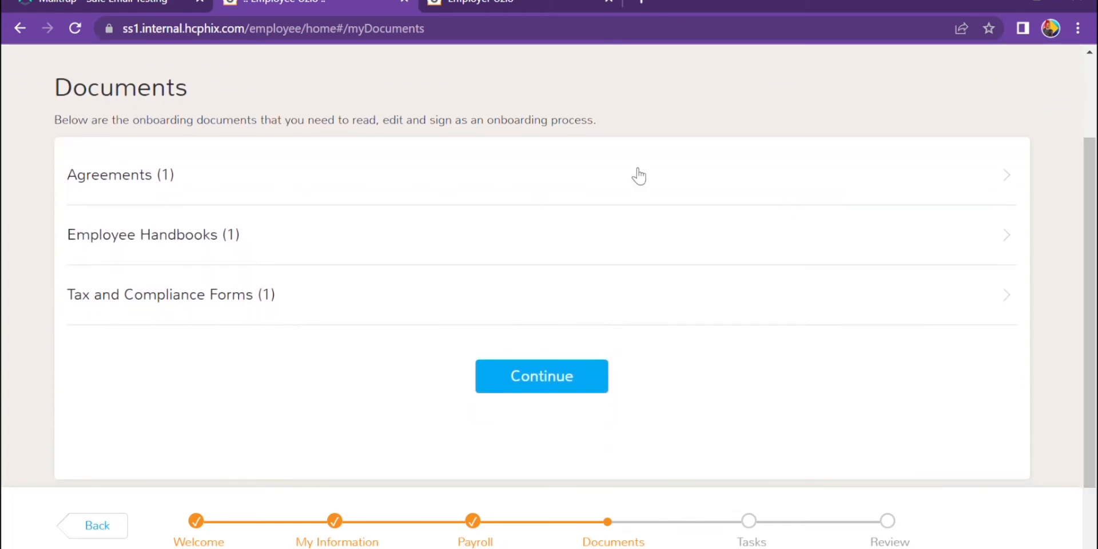
click(426, 176)
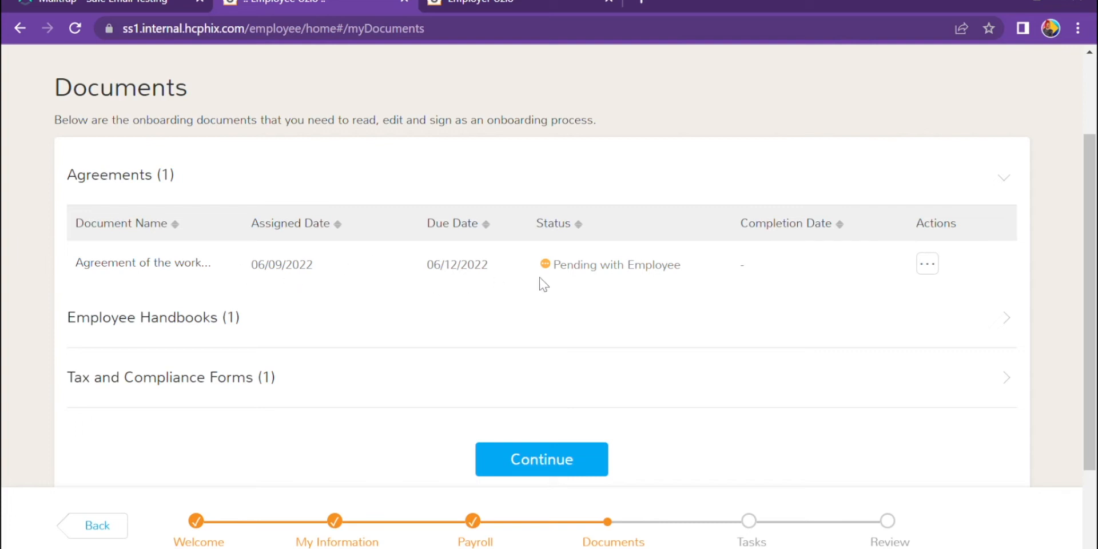
mouse_move(570, 277)
click(927, 265)
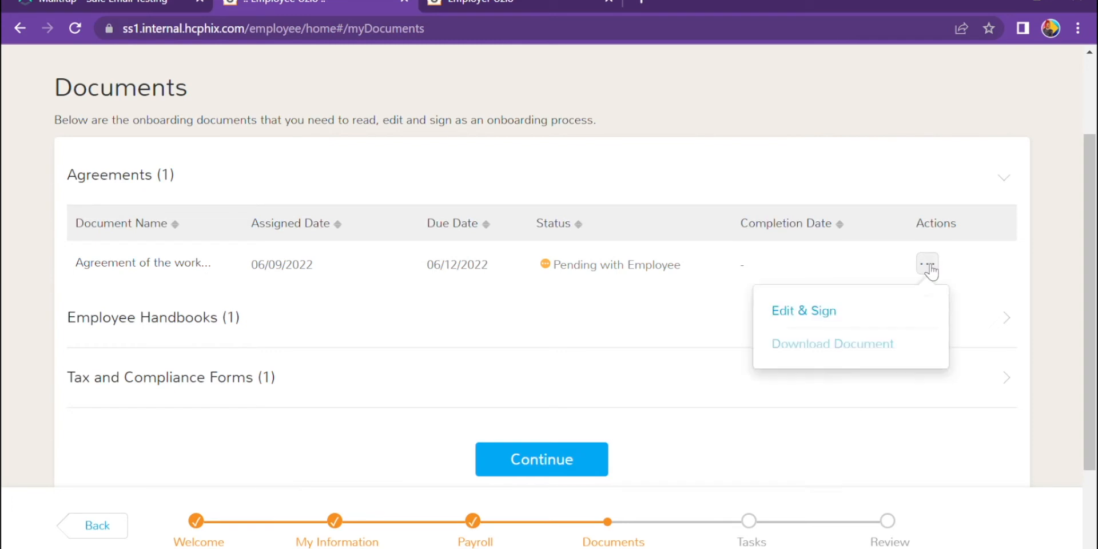
click(812, 319)
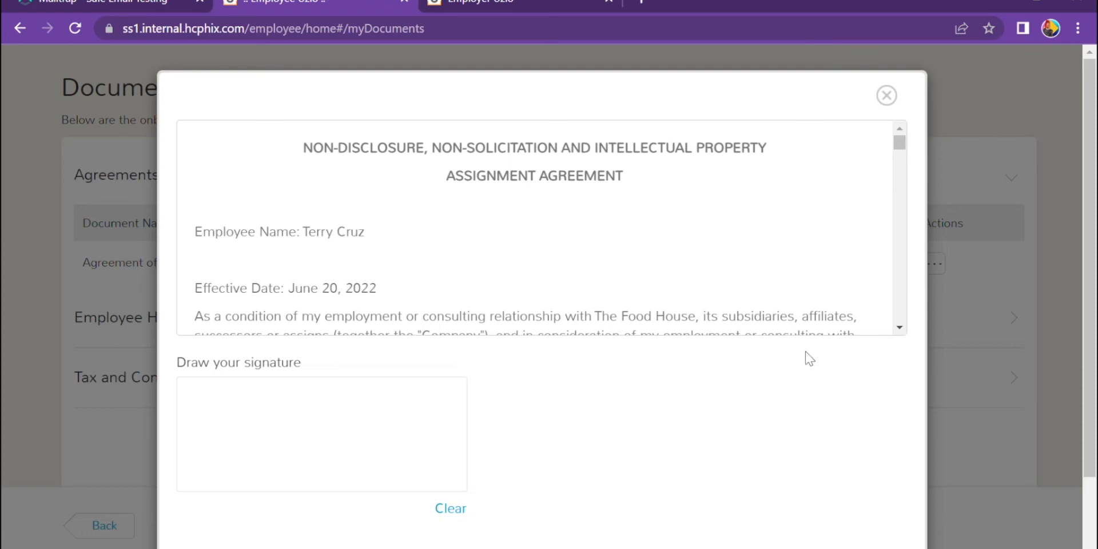
mouse_move(235, 426)
mouse_down()
mouse_move(345, 467)
mouse_move(426, 433)
mouse_up()
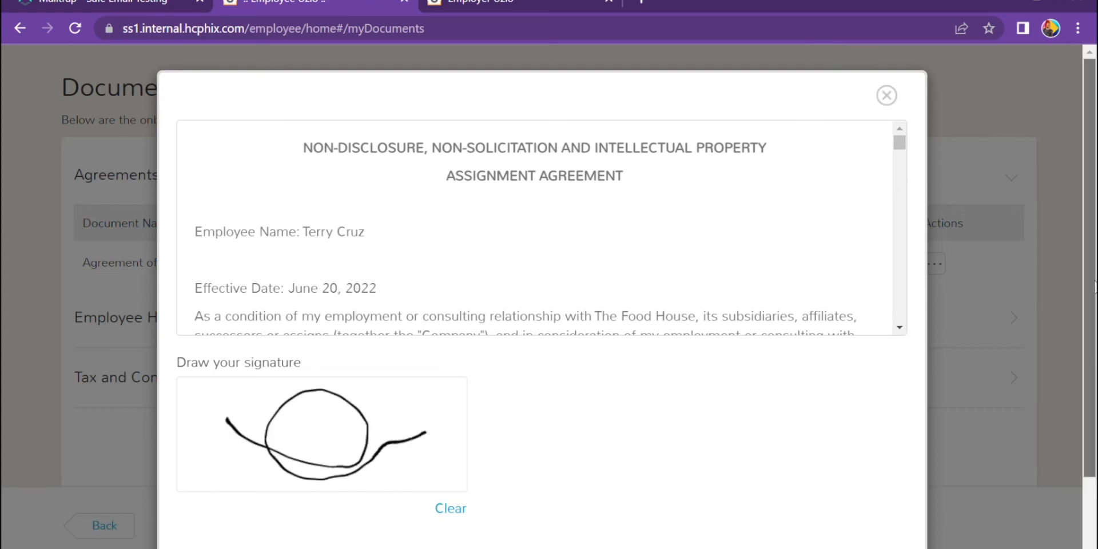
scroll(1093, 286, down, 2)
click(487, 495)
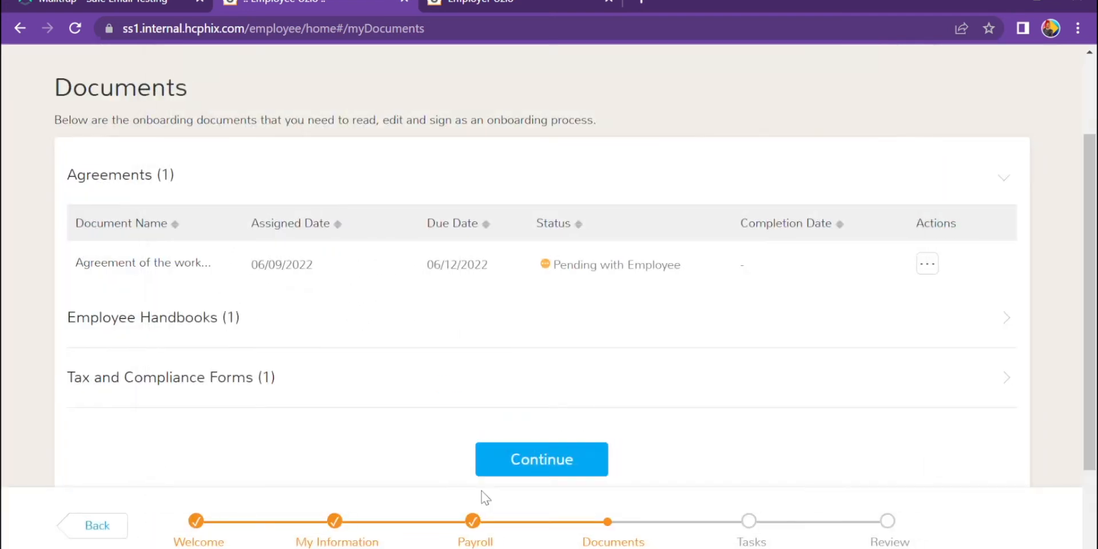
- Expand Employee Handbooks, Agreements and Tax and Compliance Forms to check each document's status
scroll(1093, 331, down, 3)
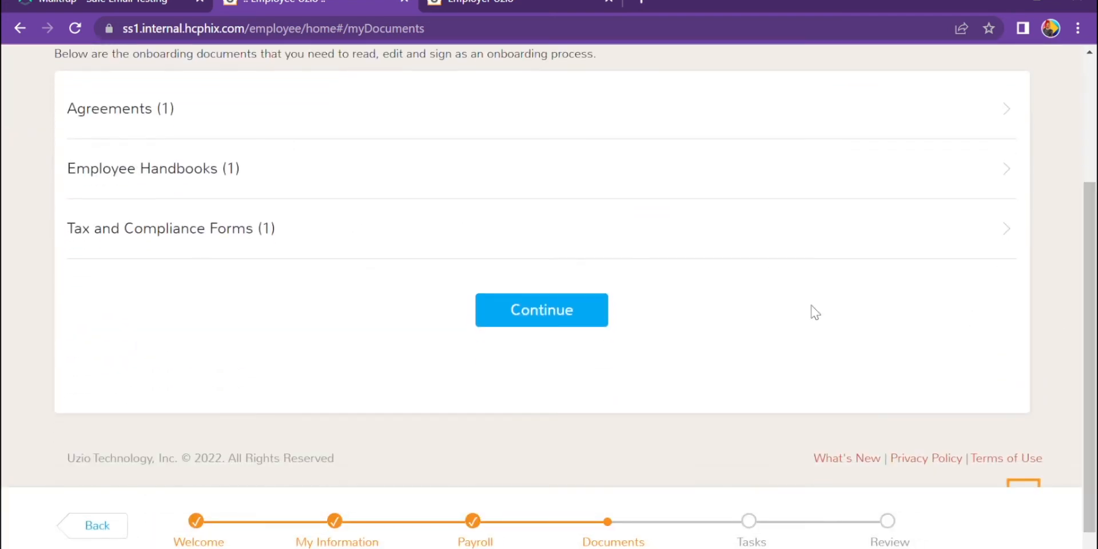
click(529, 194)
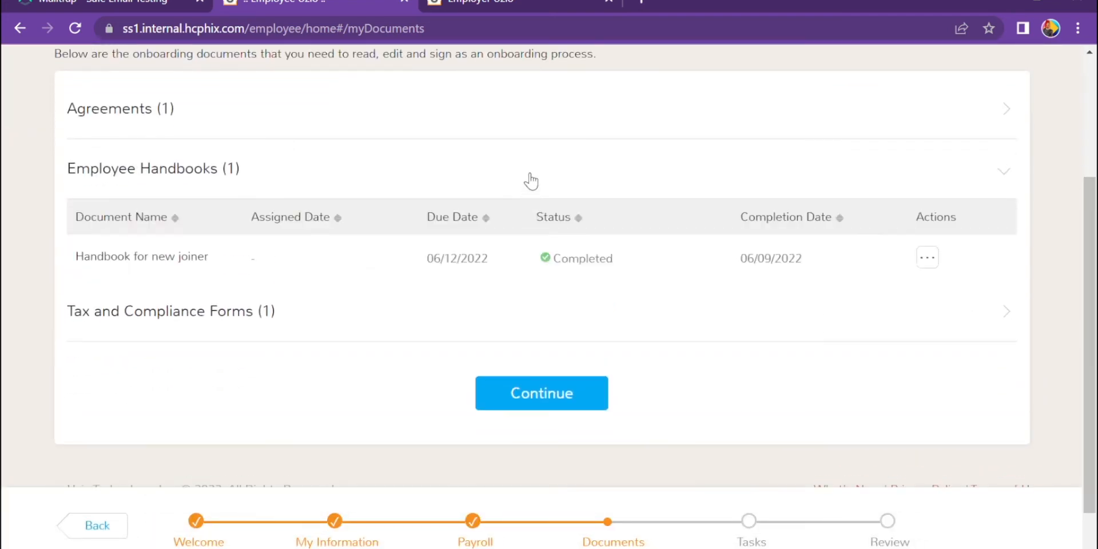
click(549, 119)
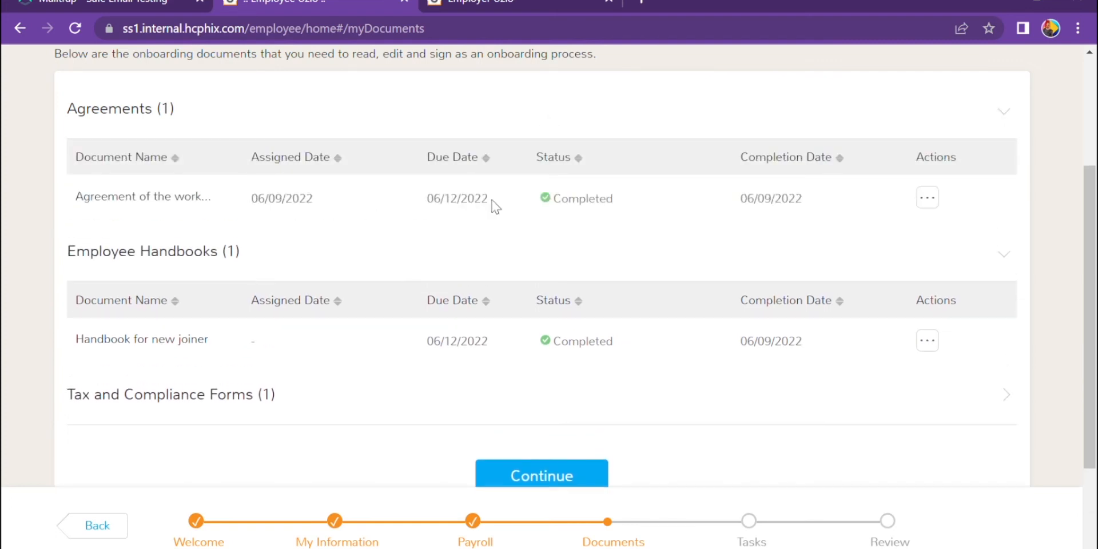
mouse_move(593, 207)
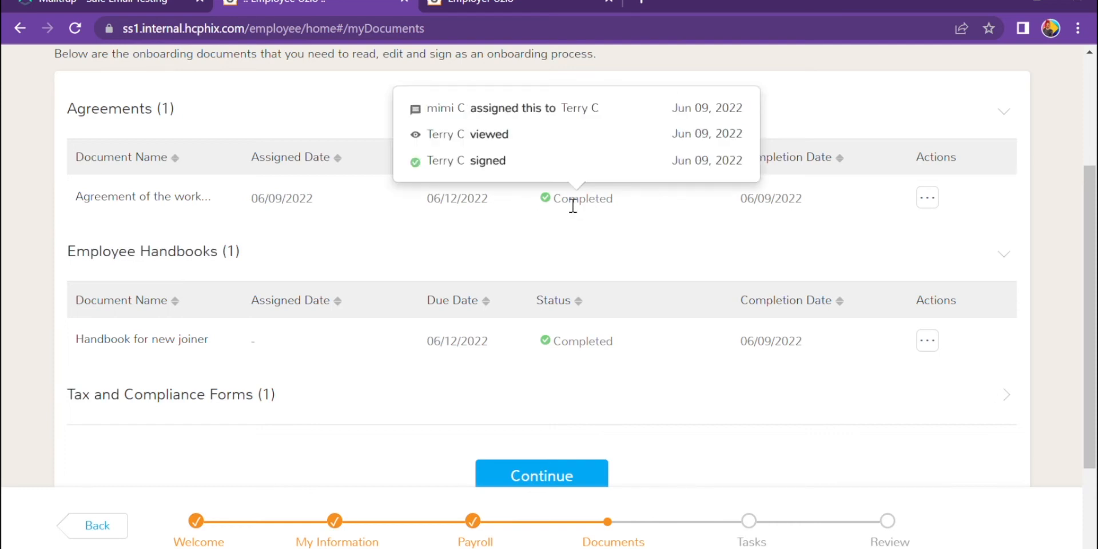
drag(1092, 319, 1095, 338)
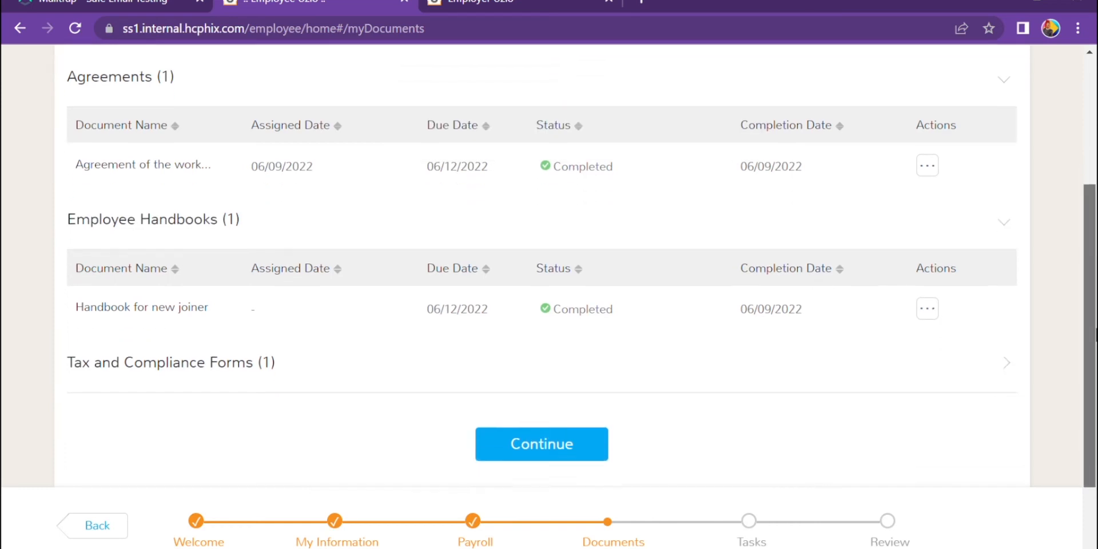
scroll(548, 267, down, 1)
click(650, 304)
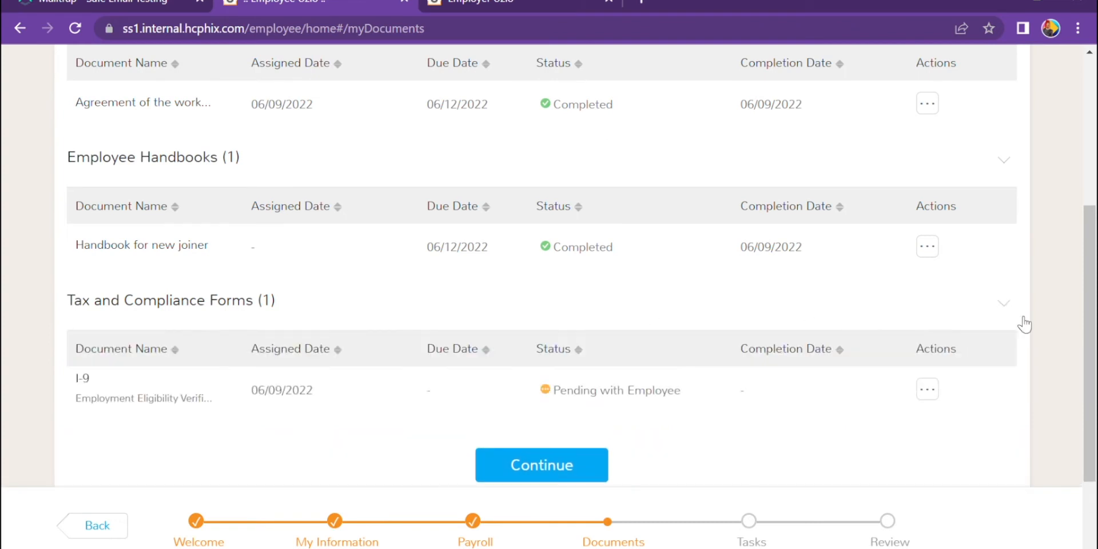
drag(1091, 331, 1092, 345)
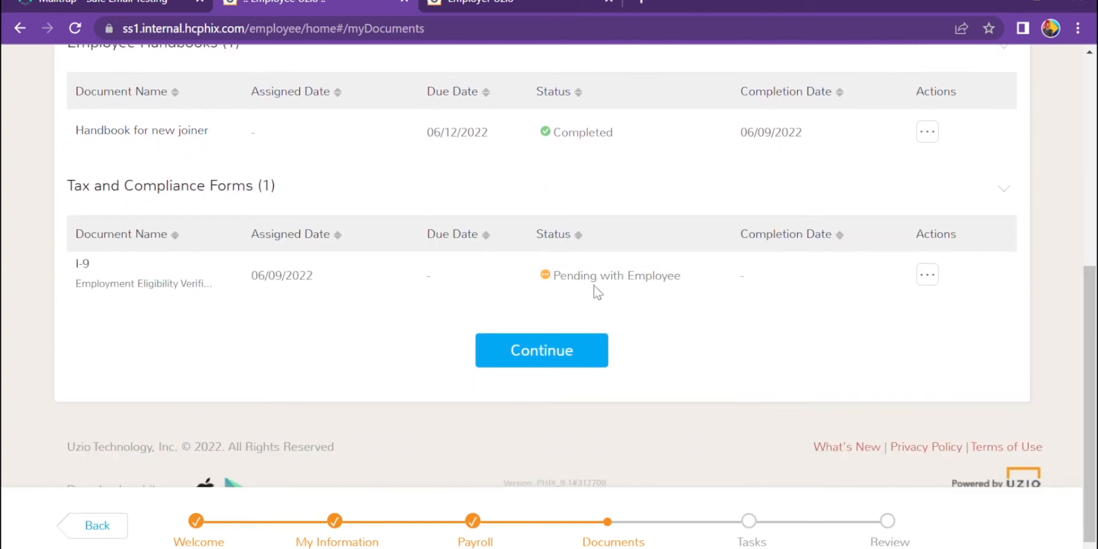
- Open the I-9 with Edit & Sign, dismiss the notice, and tick 'A citizen of the United States'
mouse_move(563, 285)
click(932, 280)
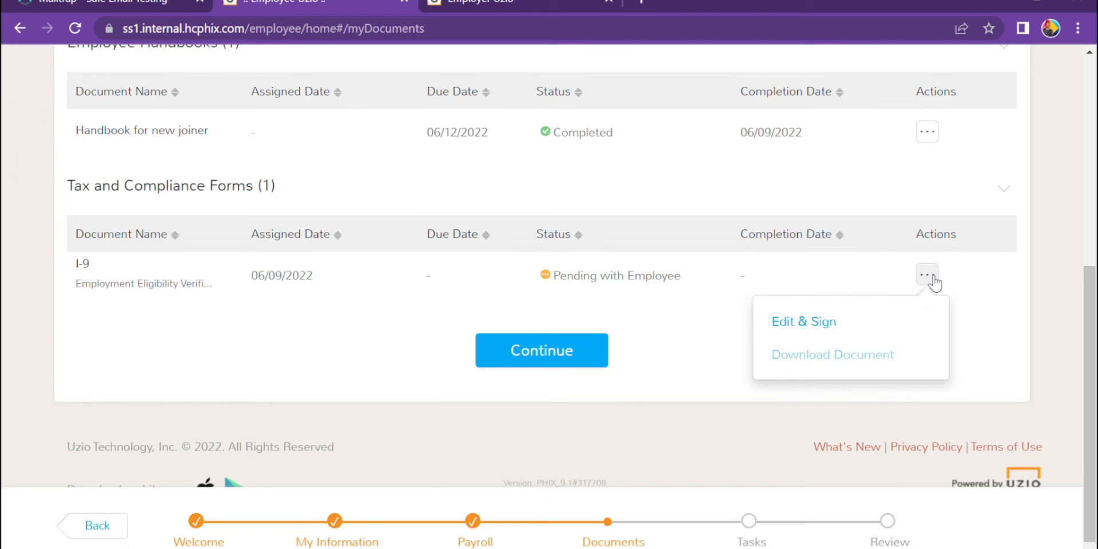
click(799, 326)
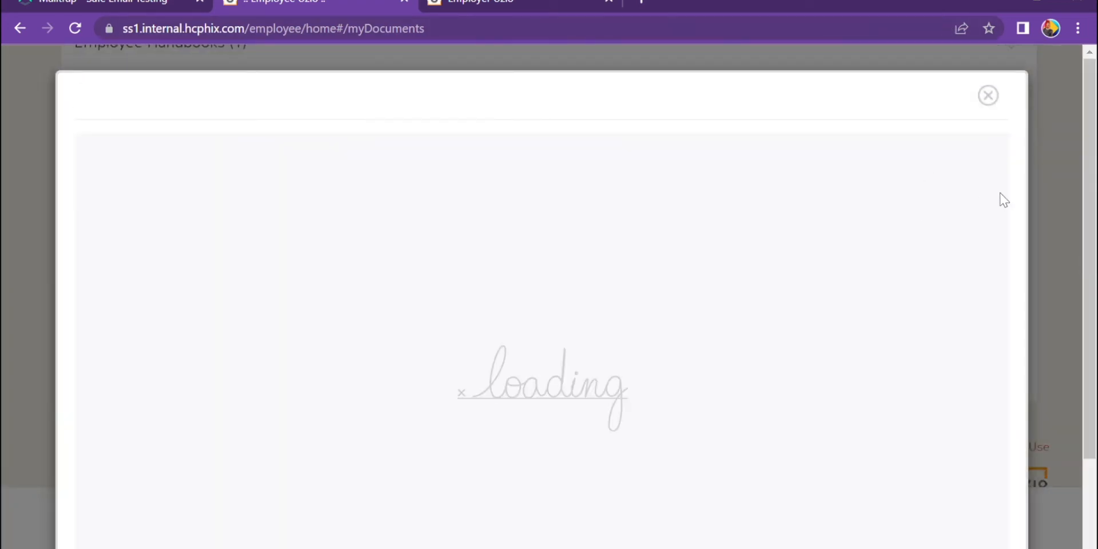
mouse_move(1093, 147)
mouse_down()
mouse_move(1093, 194)
mouse_move(1091, 152)
mouse_up()
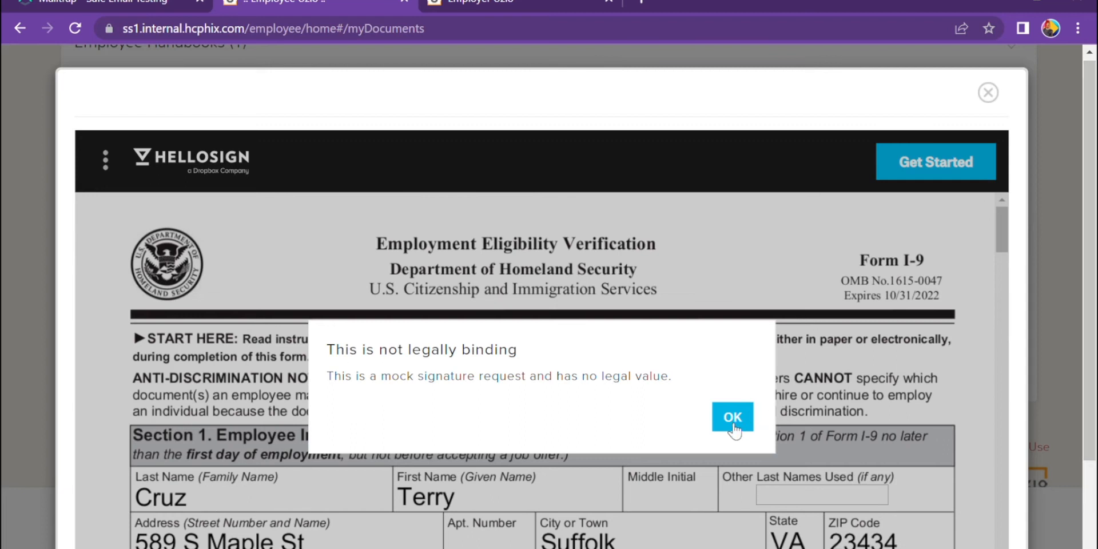
click(733, 426)
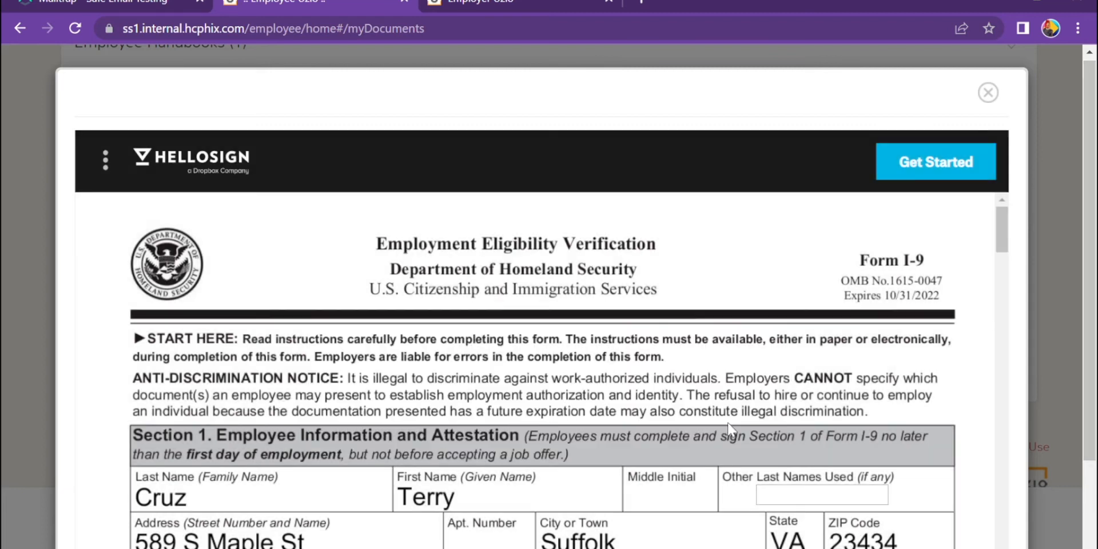
click(935, 168)
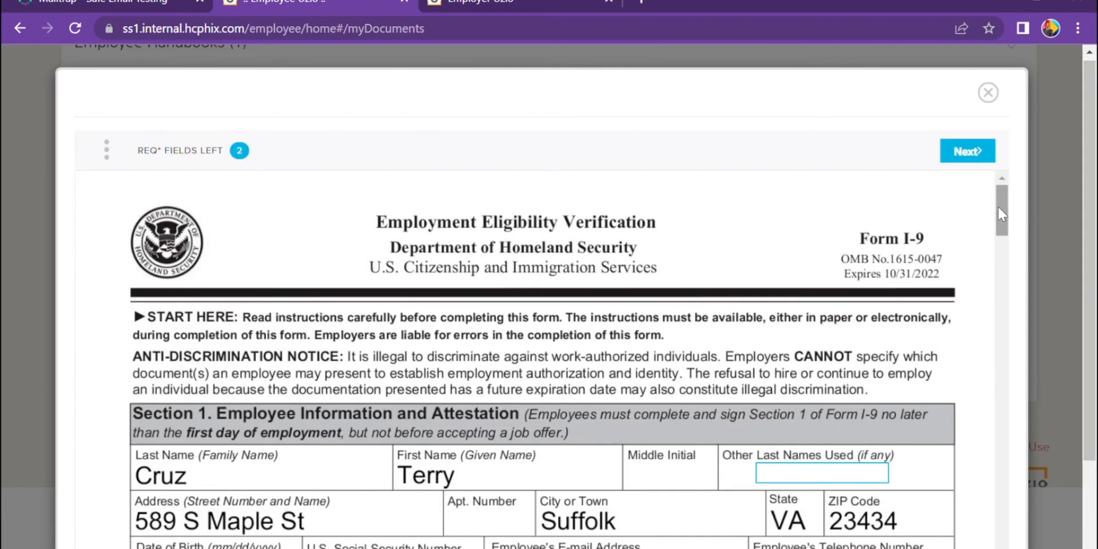
drag(999, 215, 1006, 252)
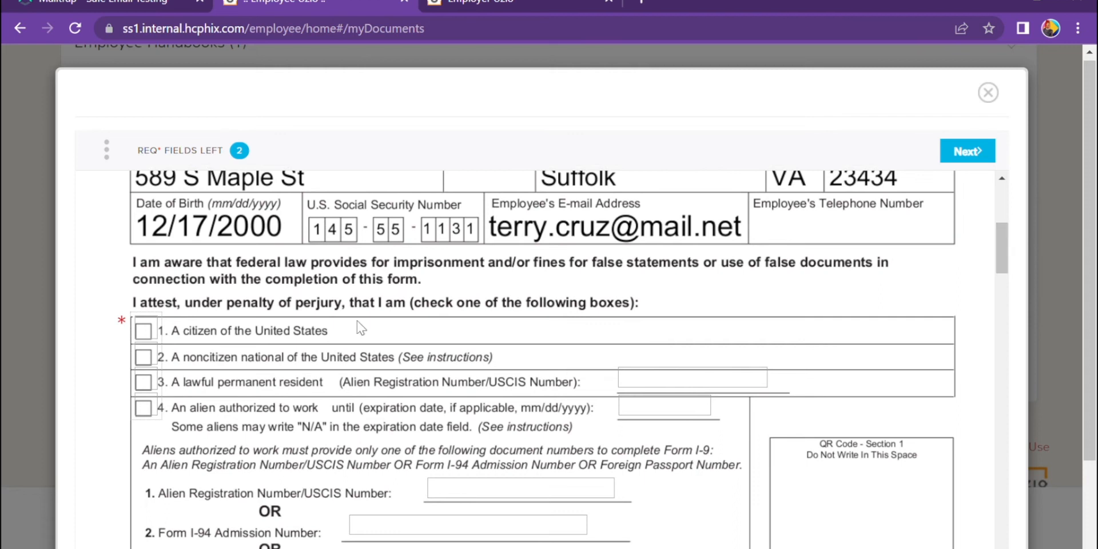
click(144, 332)
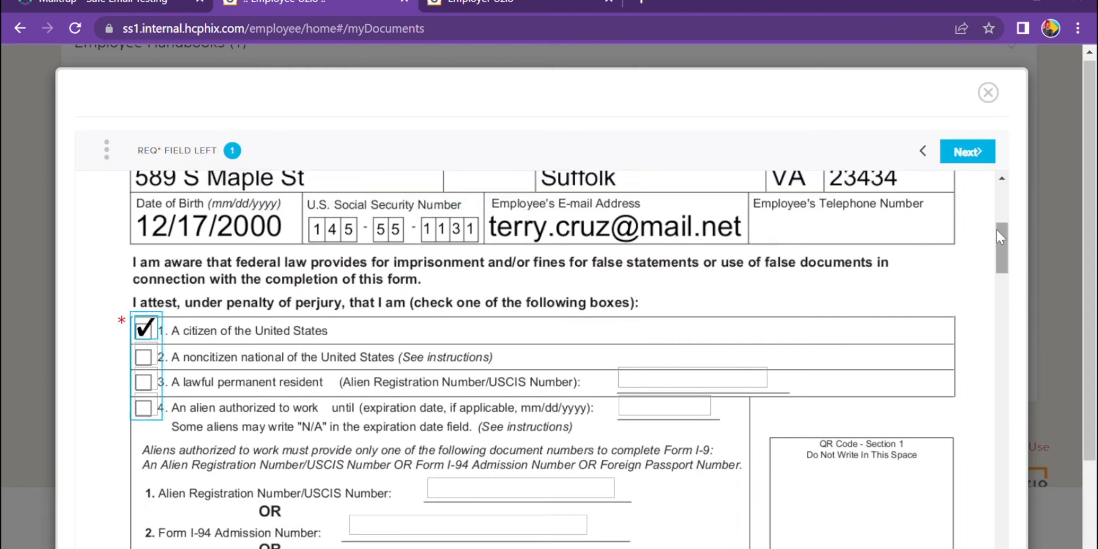
drag(997, 228, 996, 251)
- Insert a drawn employee signature on the I-9, agree to sign, and expand Tax and Compliance Forms
click(490, 426)
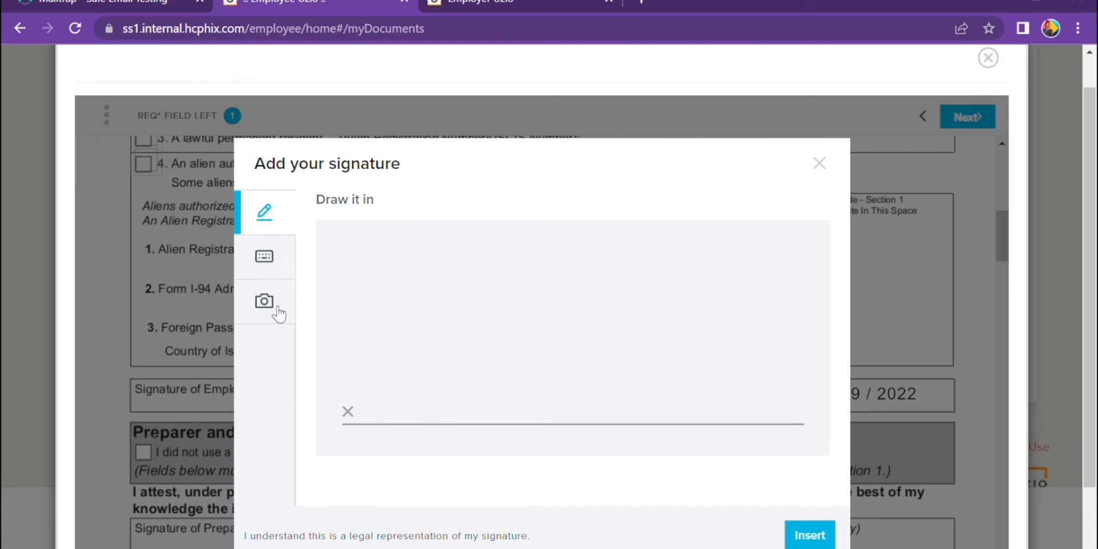
mouse_move(404, 331)
mouse_down()
mouse_move(566, 335)
mouse_move(719, 371)
mouse_up()
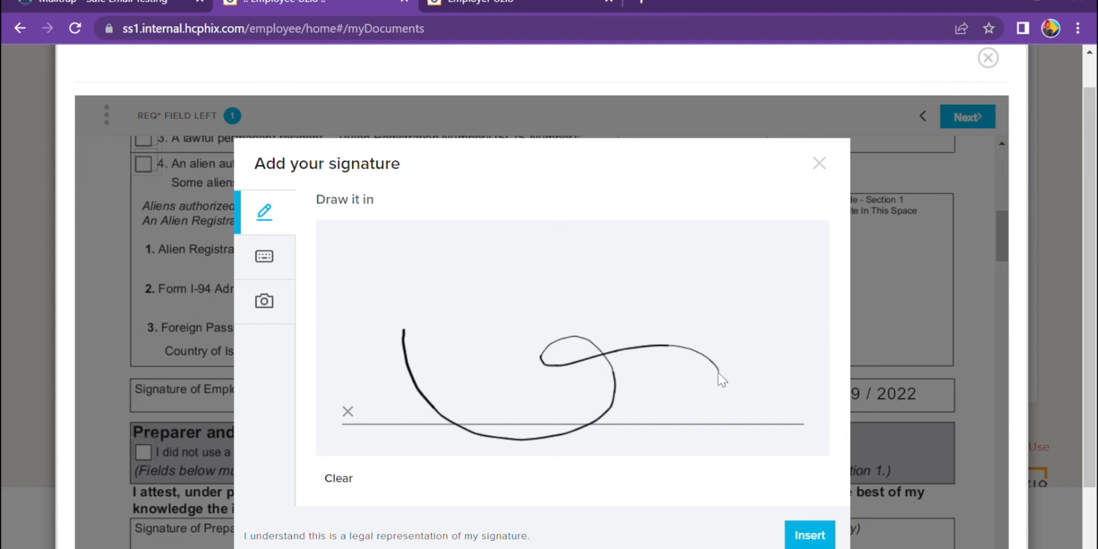
click(807, 533)
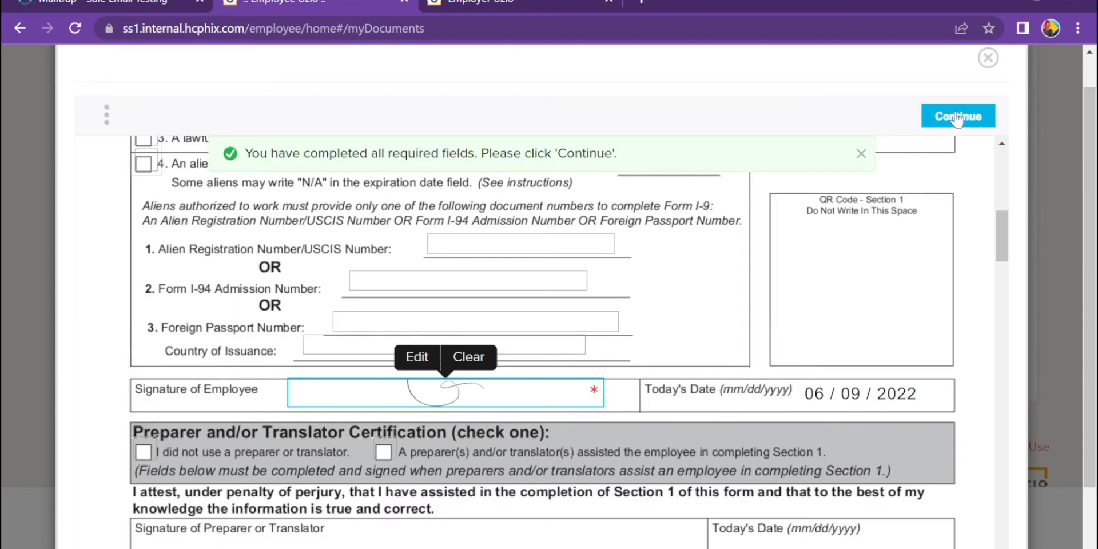
click(957, 117)
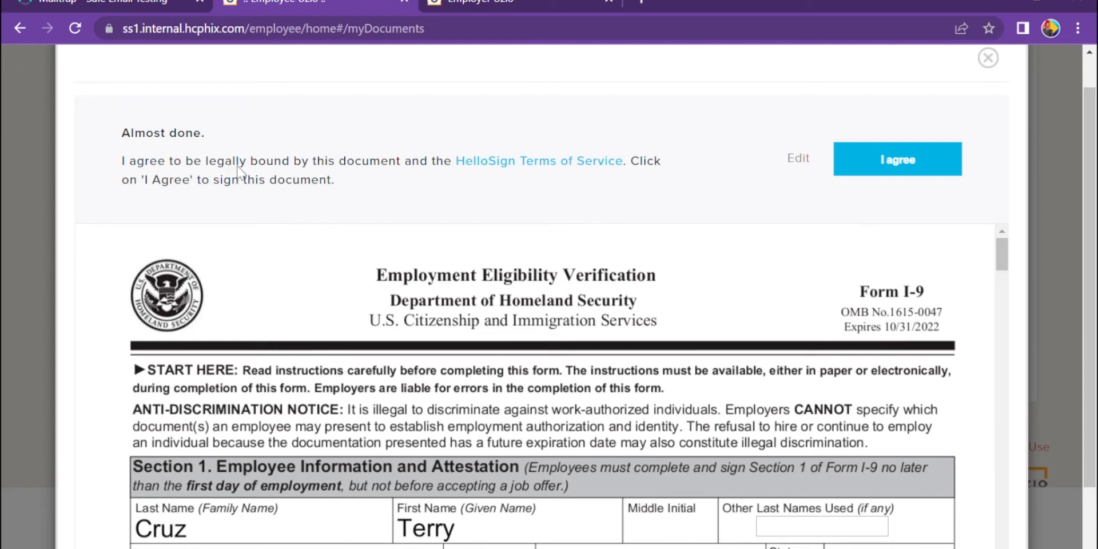
click(898, 163)
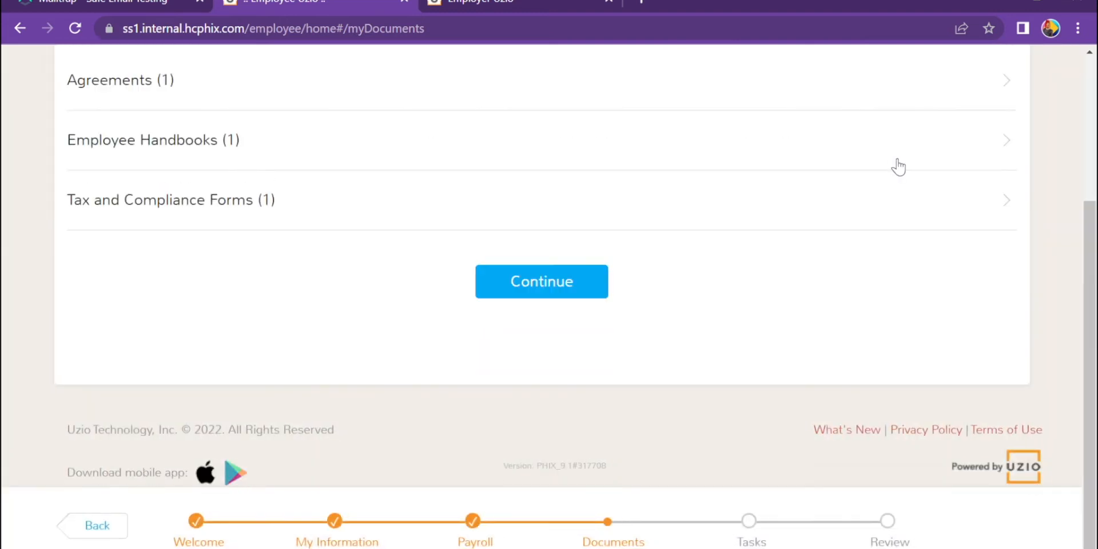
click(999, 208)
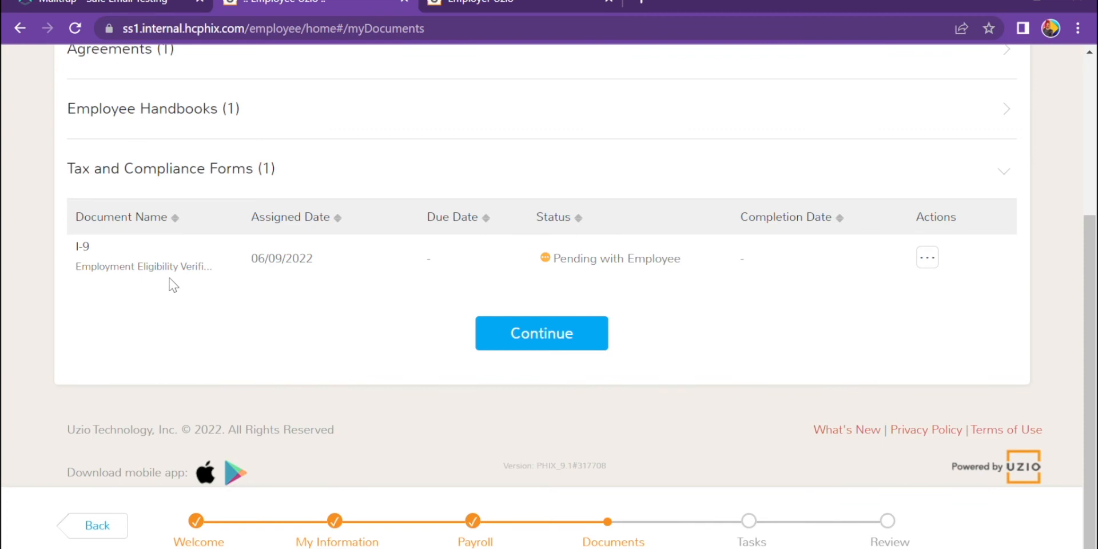
mouse_move(570, 270)
- On Tasks, expand Verification of Employment, close its upload form unused, and continue to Review
click(572, 350)
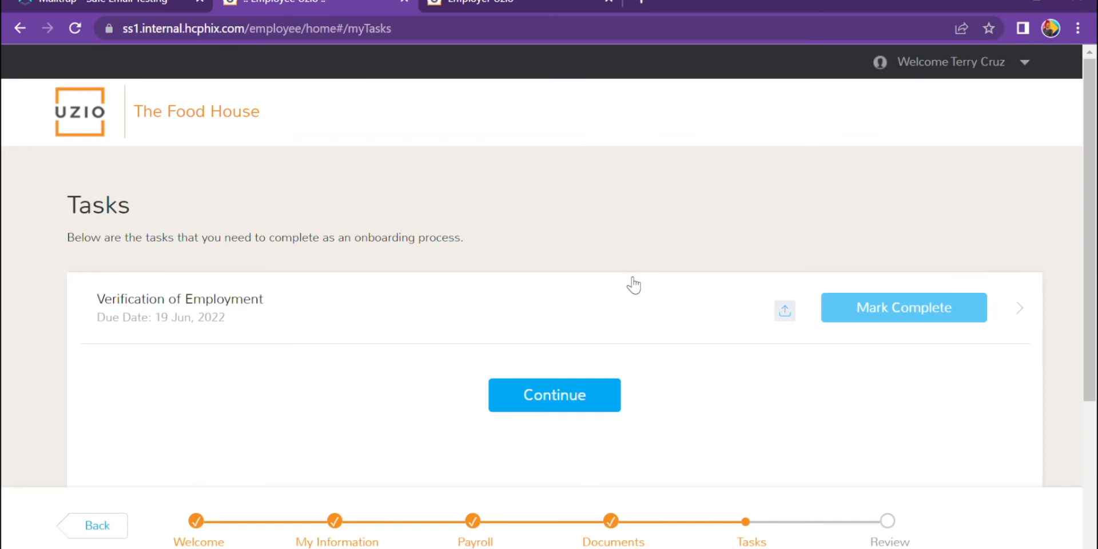
click(1020, 309)
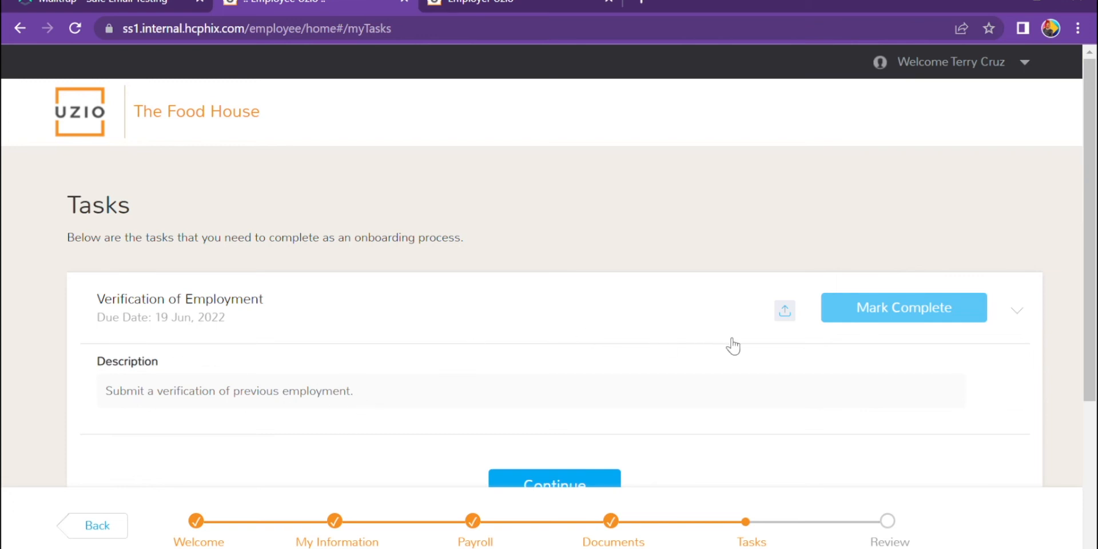
click(785, 312)
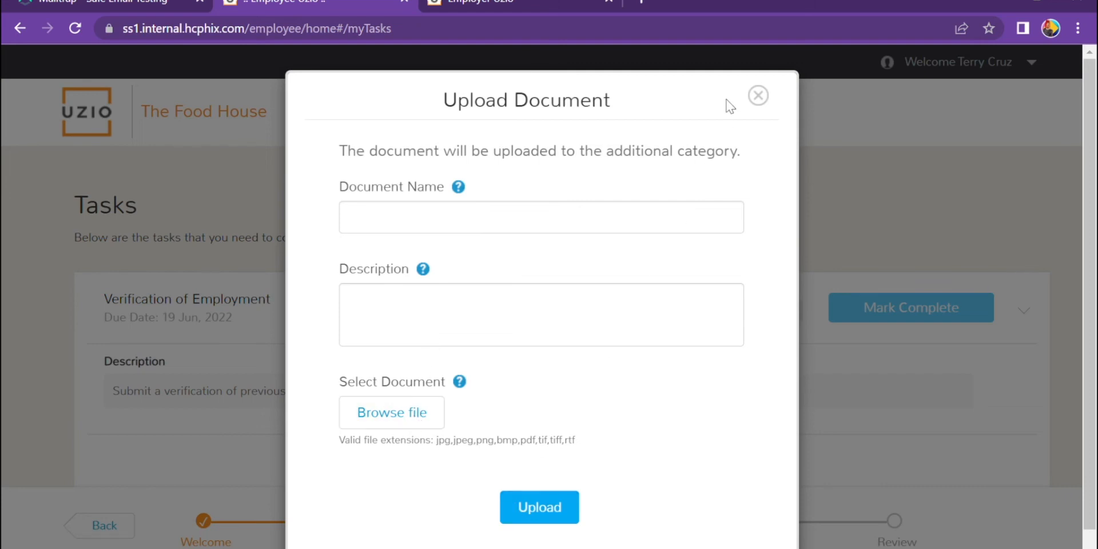
click(758, 96)
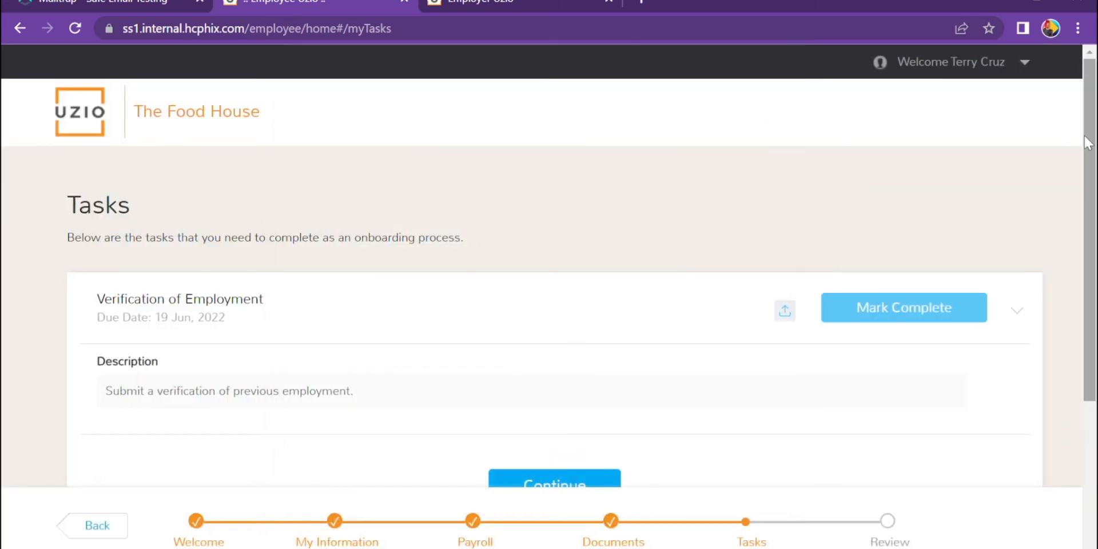
scroll(1085, 142, down, 3)
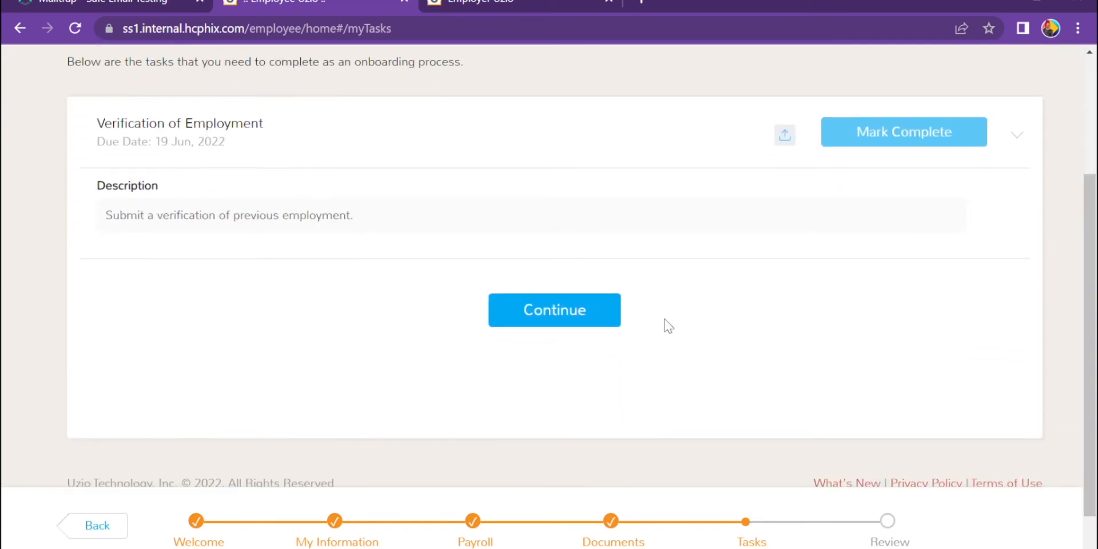
click(585, 315)
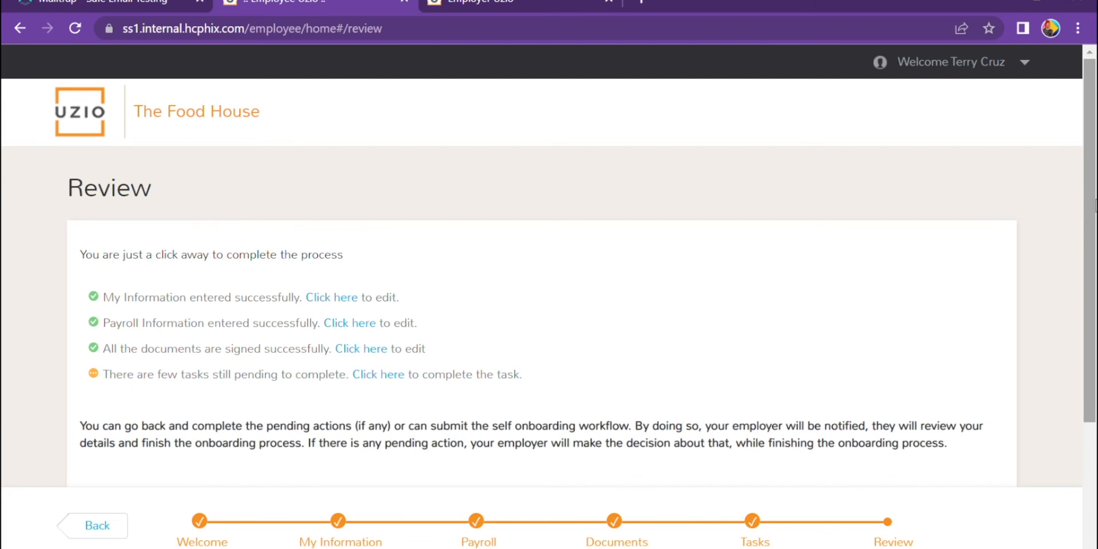
- Submit the new hire's onboarding details, then log out of the employee account and close the tab
scroll(1089, 206, down, 2)
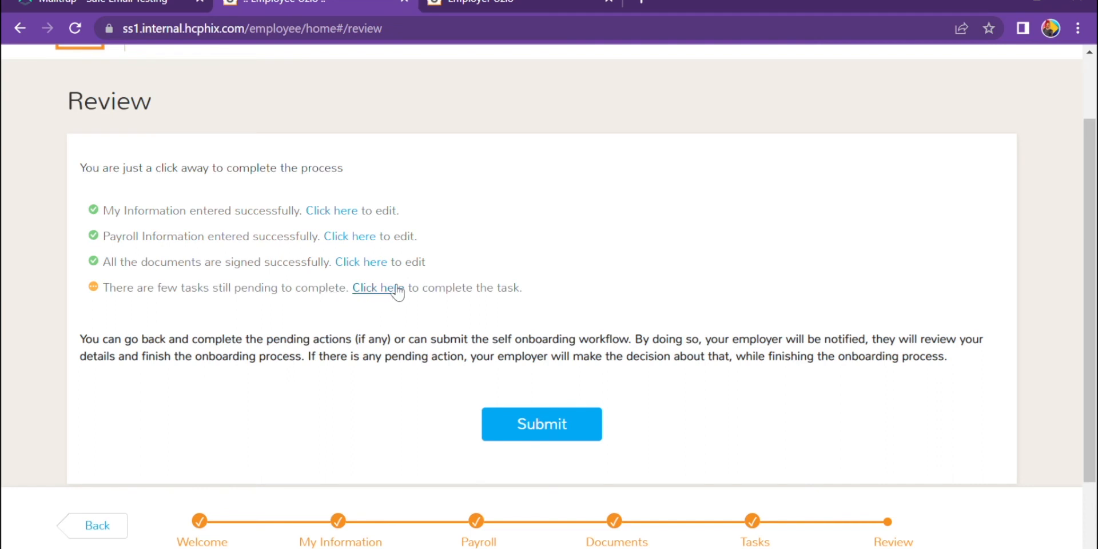
click(518, 426)
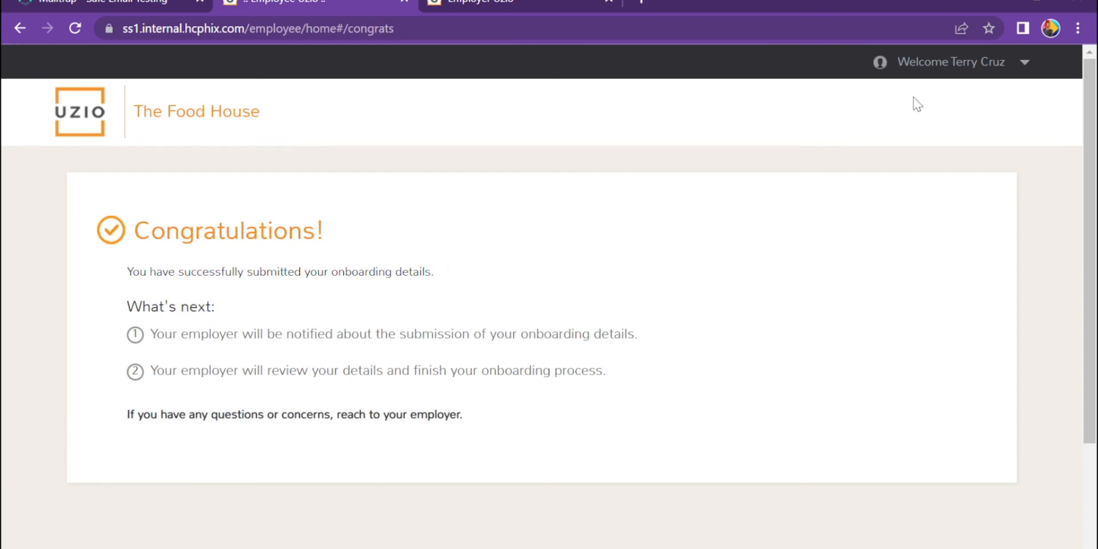
click(1034, 66)
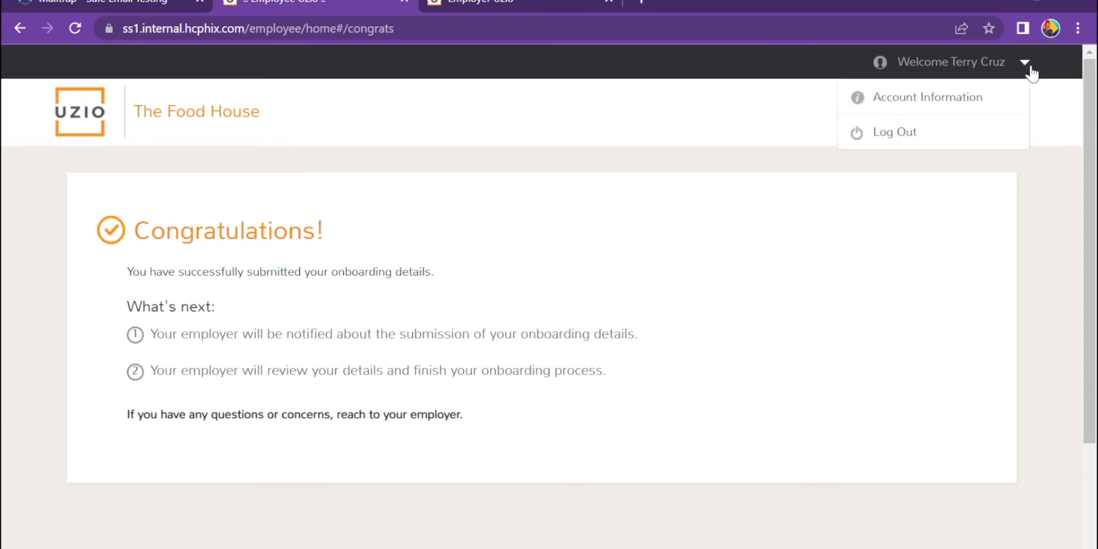
click(930, 135)
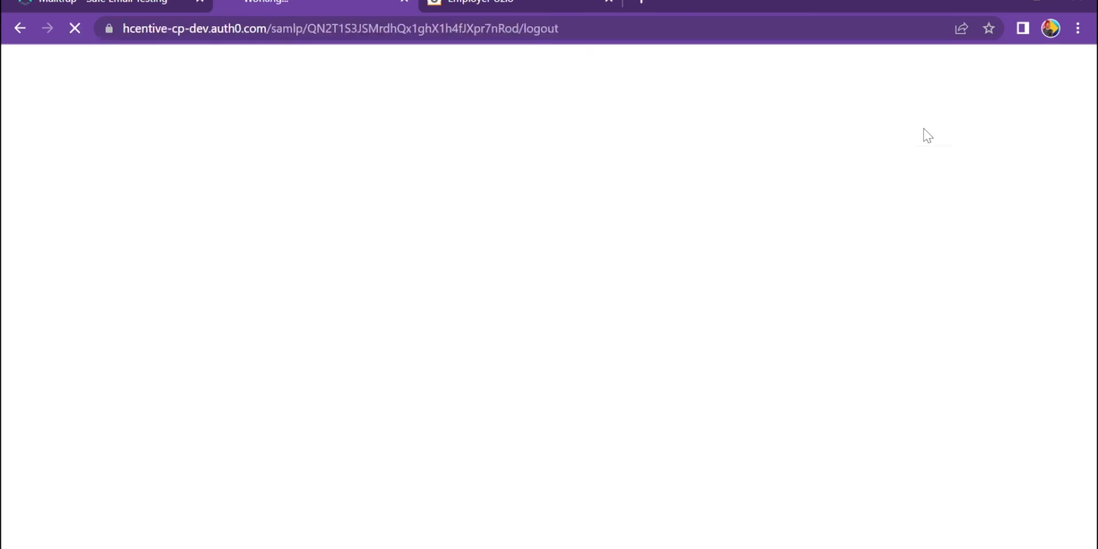
key(ctrl+w)
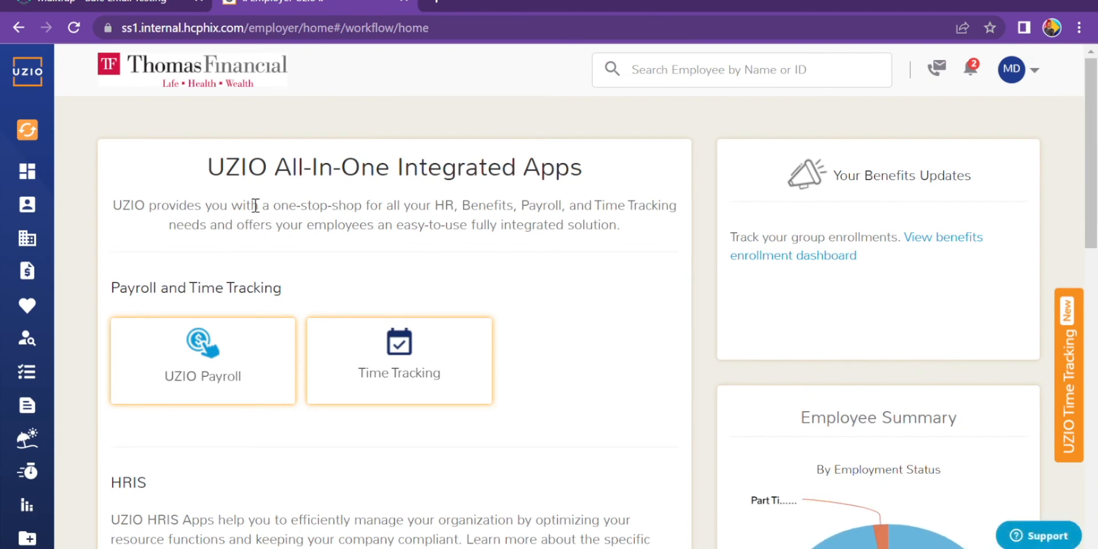
- Go to Employees > Prospective Employees and open the first prospect's actions menu
click(39, 206)
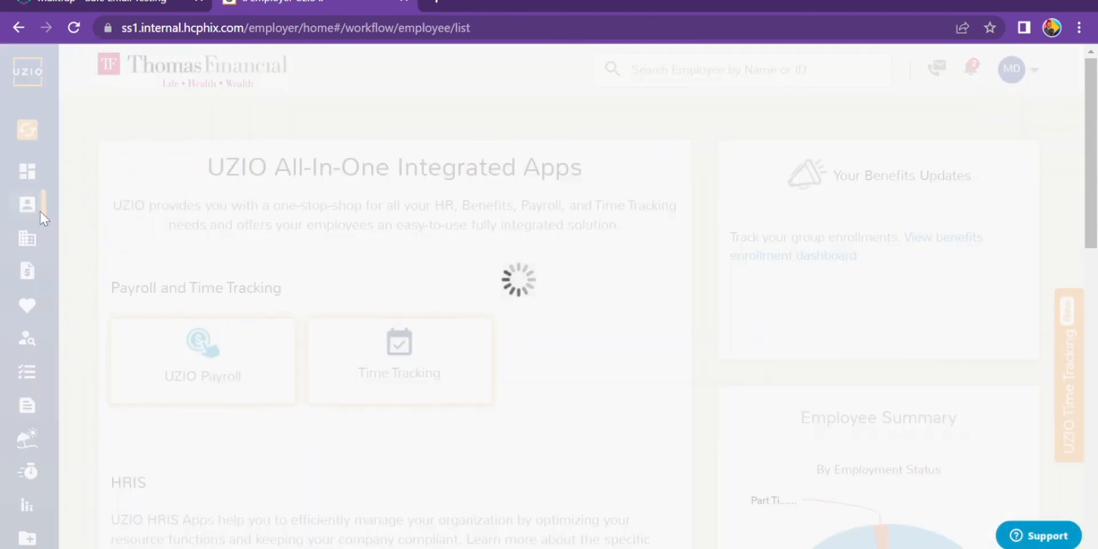
click(359, 196)
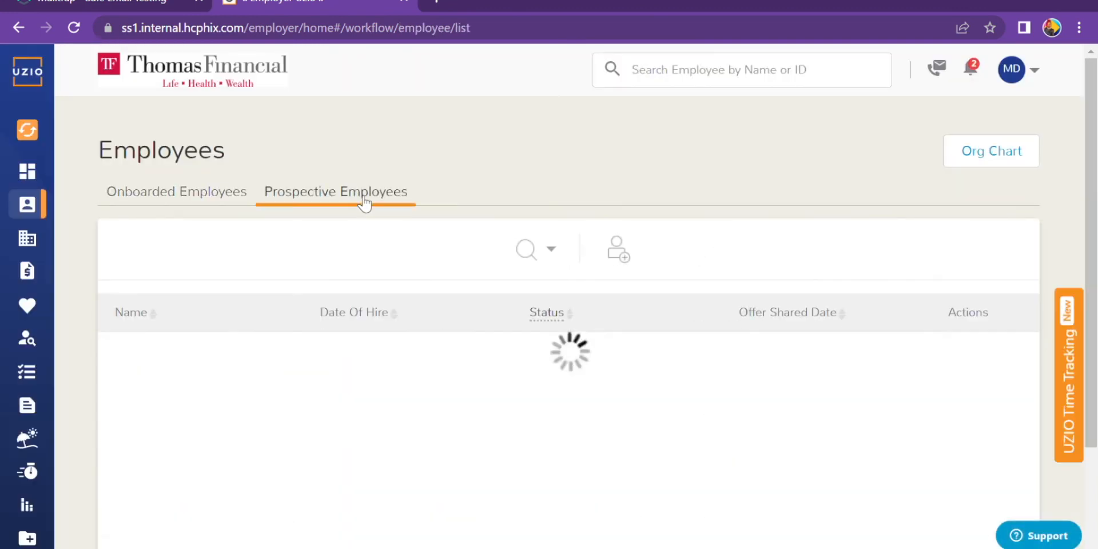
scroll(411, 268, down, 3)
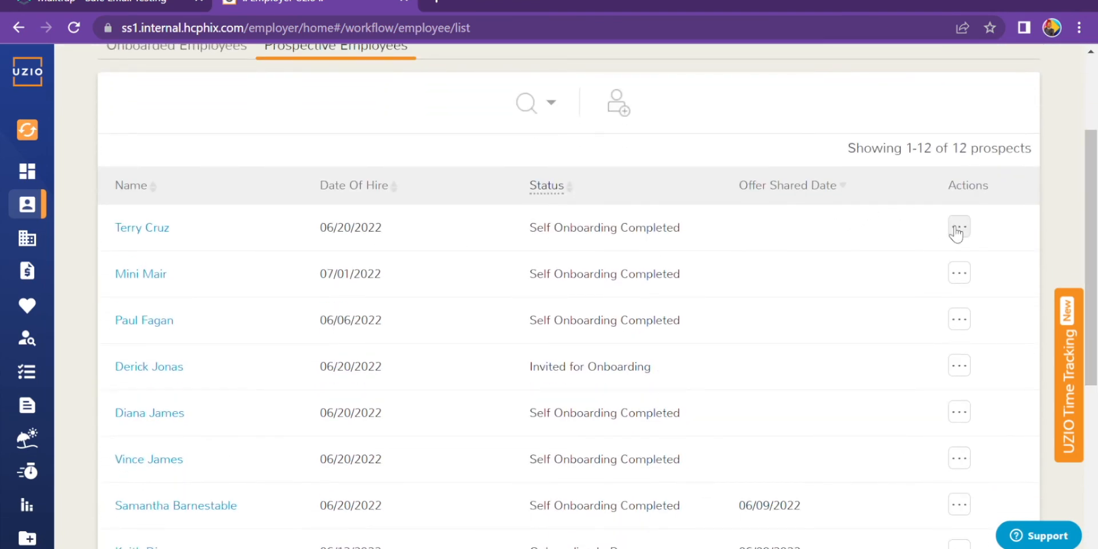
click(957, 229)
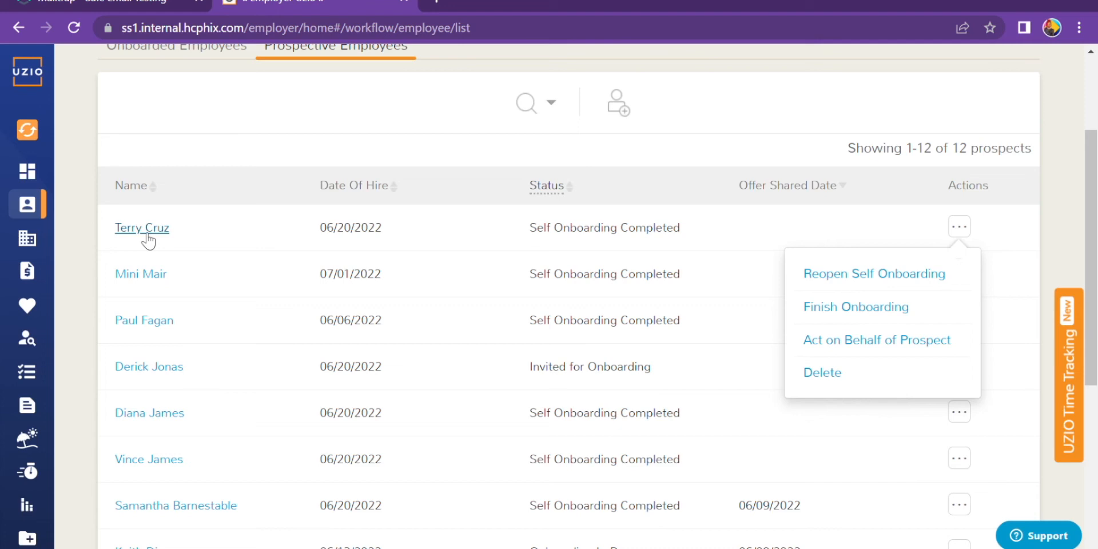
- Choose Finish Onboarding and follow the warning's link to the prospect's pending details
click(840, 316)
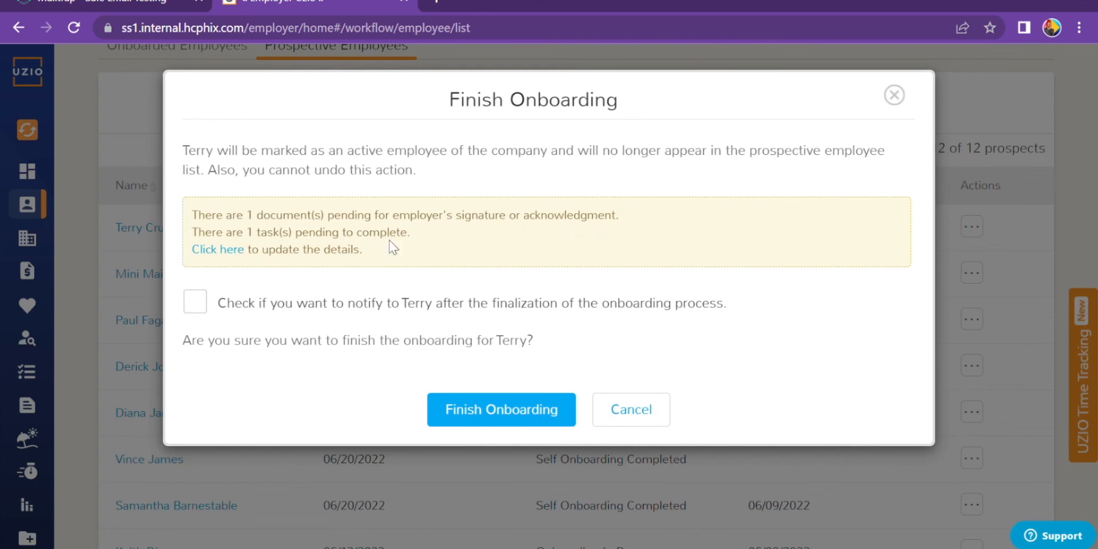
click(218, 250)
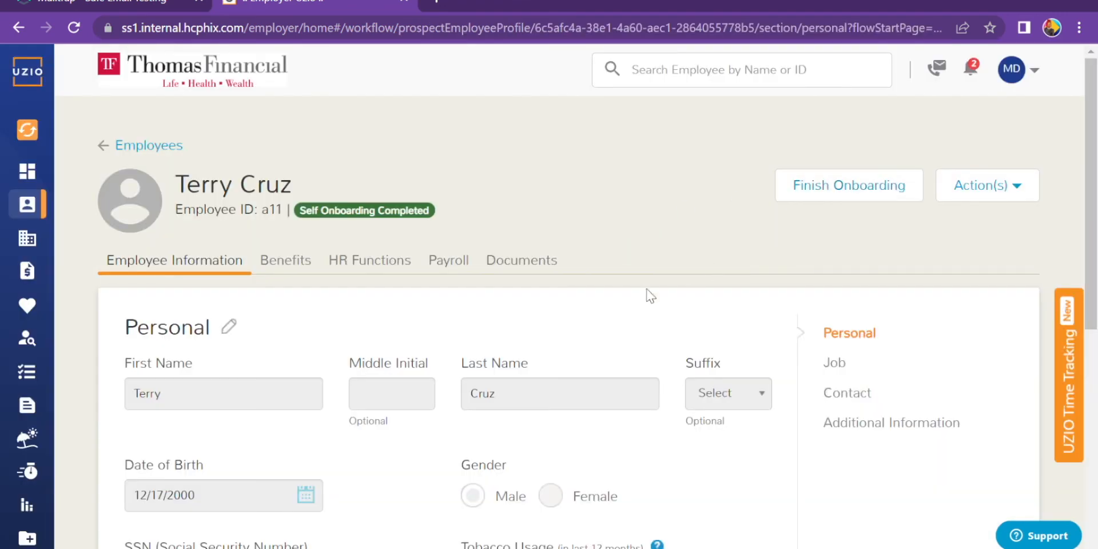
- Open the prospect's HR Functions Onboarding Tasks and expand Onboarding Documentation
click(371, 269)
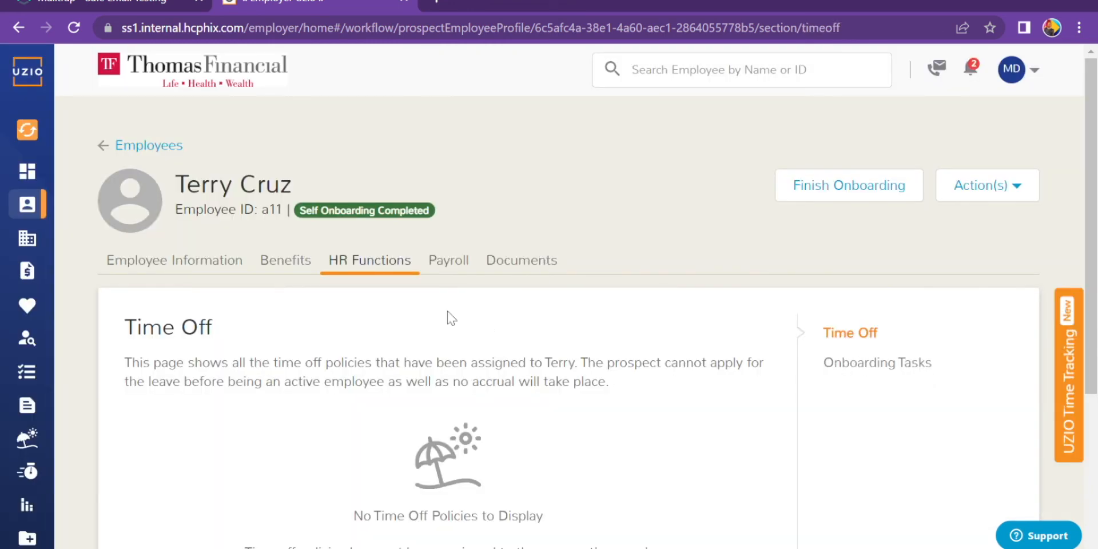
click(841, 366)
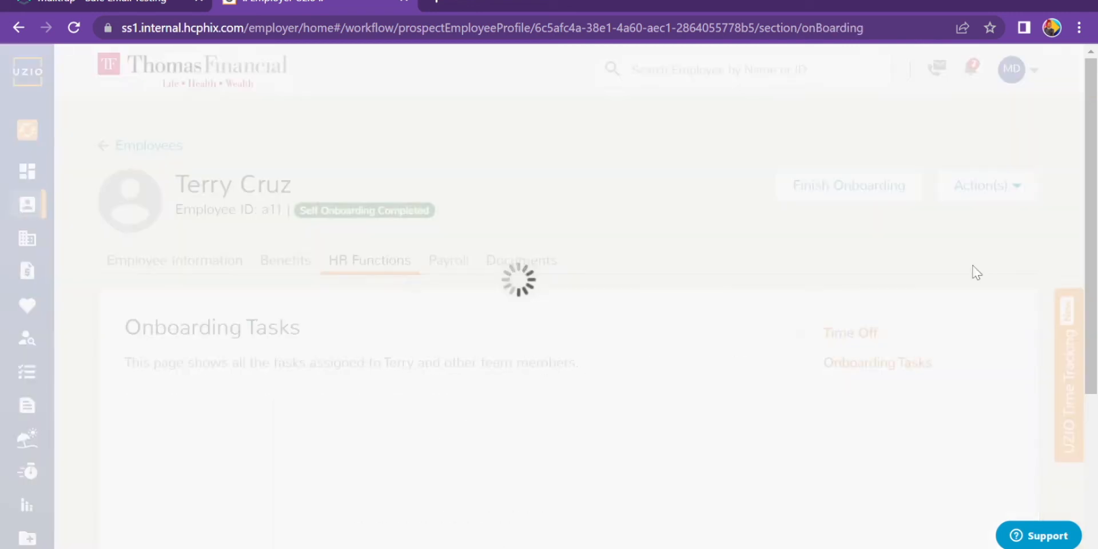
scroll(978, 273, down, 4)
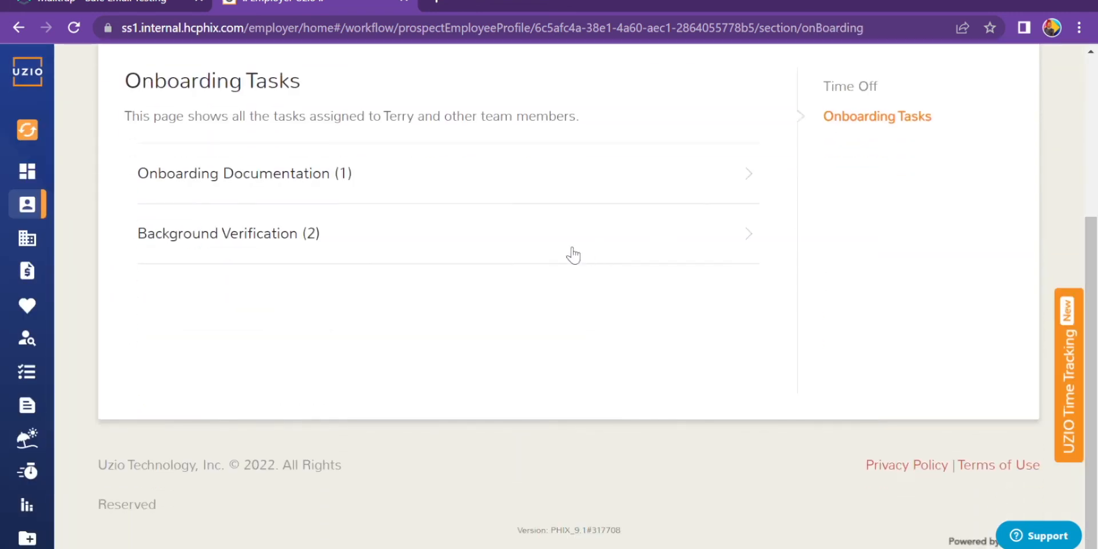
click(447, 185)
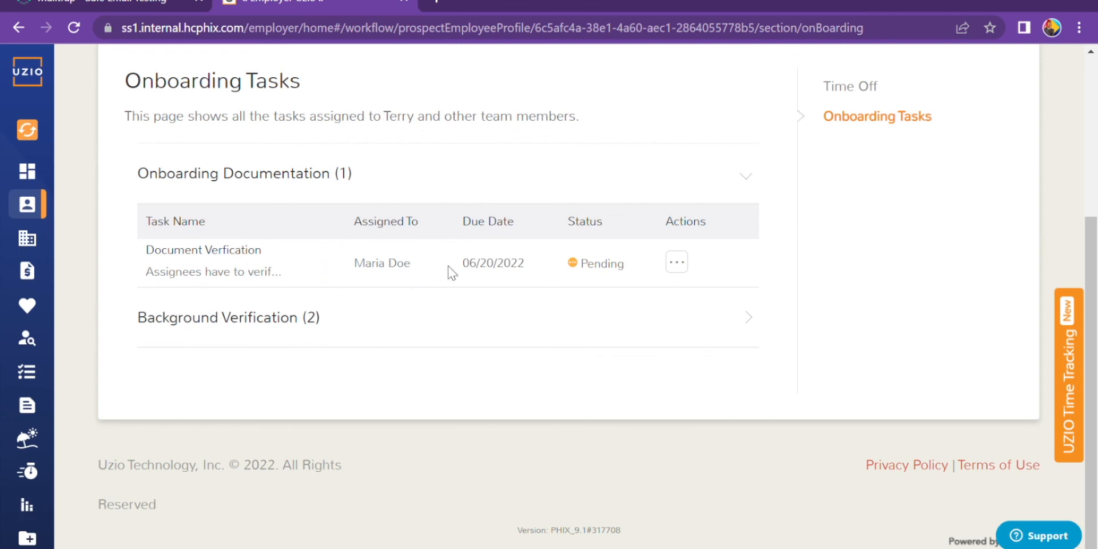
- Mark the Document Verification task complete without a comment, then expand Background Verification
click(684, 264)
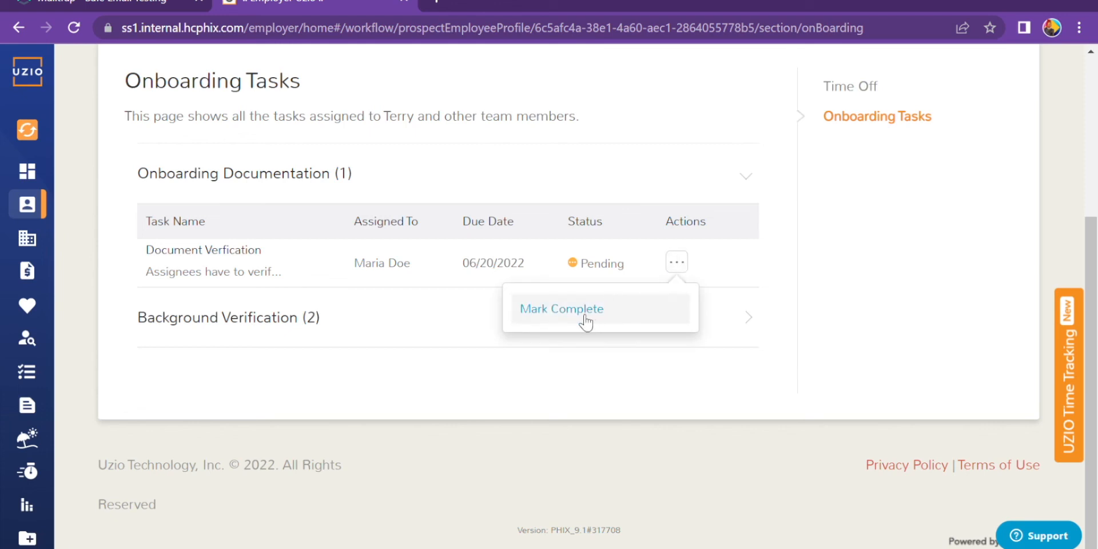
click(585, 321)
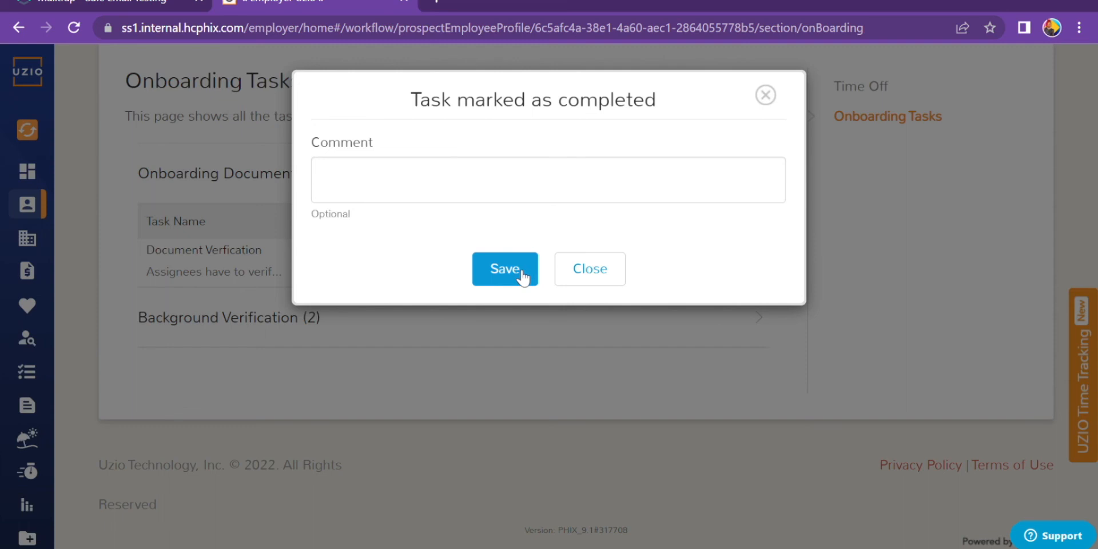
click(504, 269)
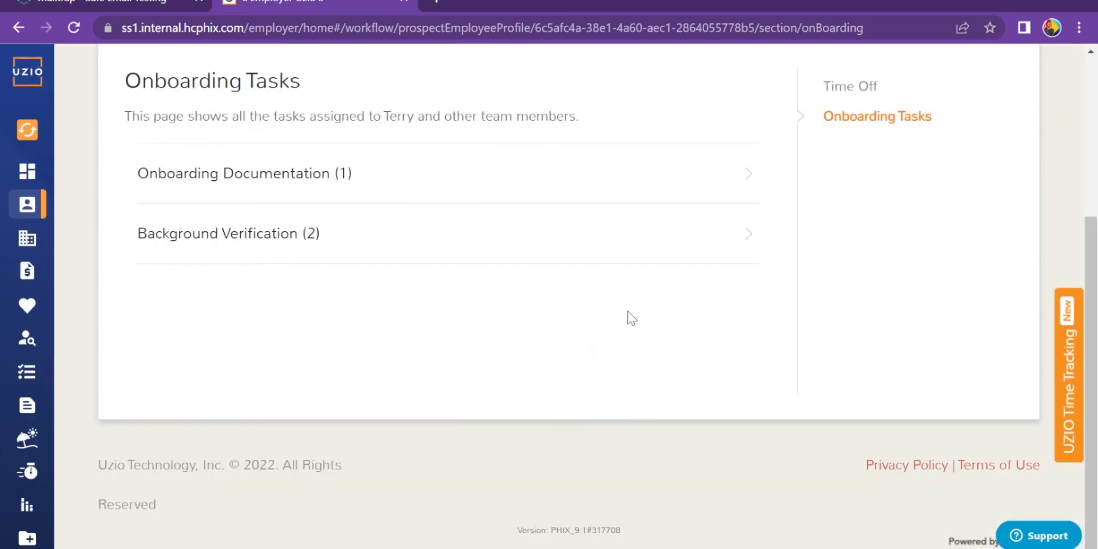
click(597, 239)
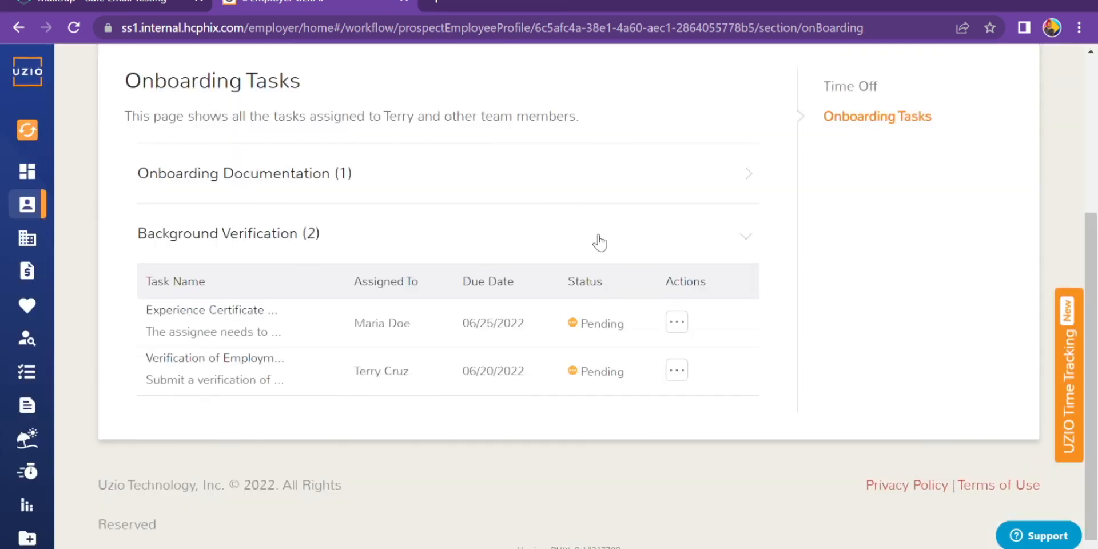
- Mark the Experience Certificate task complete without a comment, leaving Verification of Employment Pending
scroll(1096, 289, down, 1)
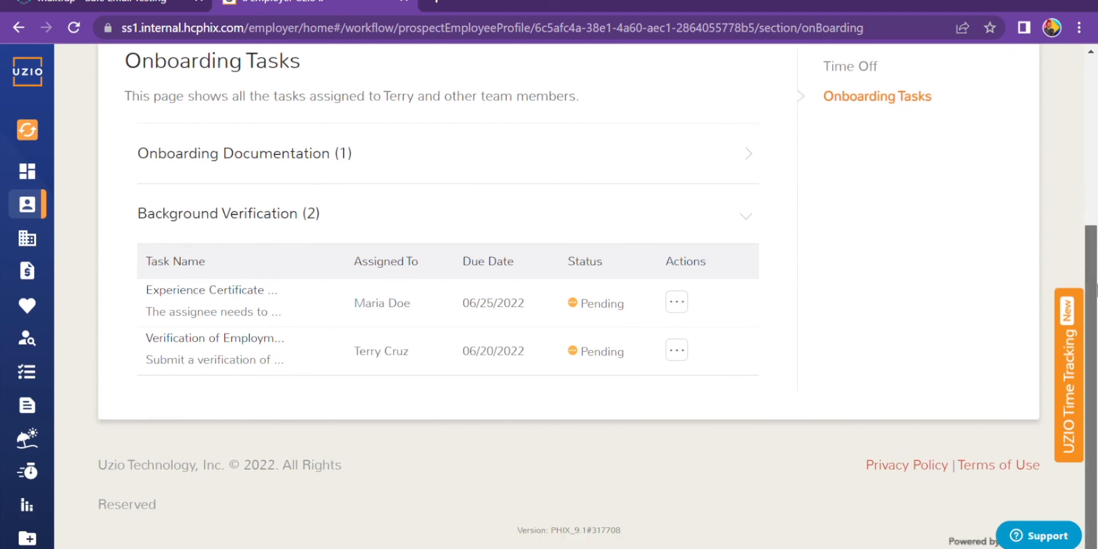
drag(1096, 289, 1085, 207)
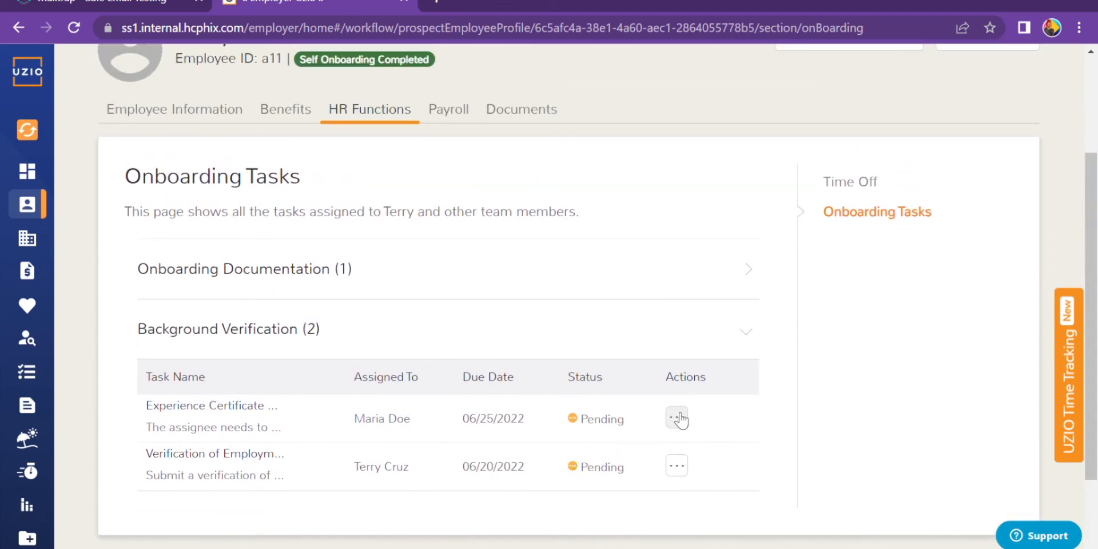
click(678, 418)
click(807, 436)
click(679, 467)
scroll(658, 466, down, 2)
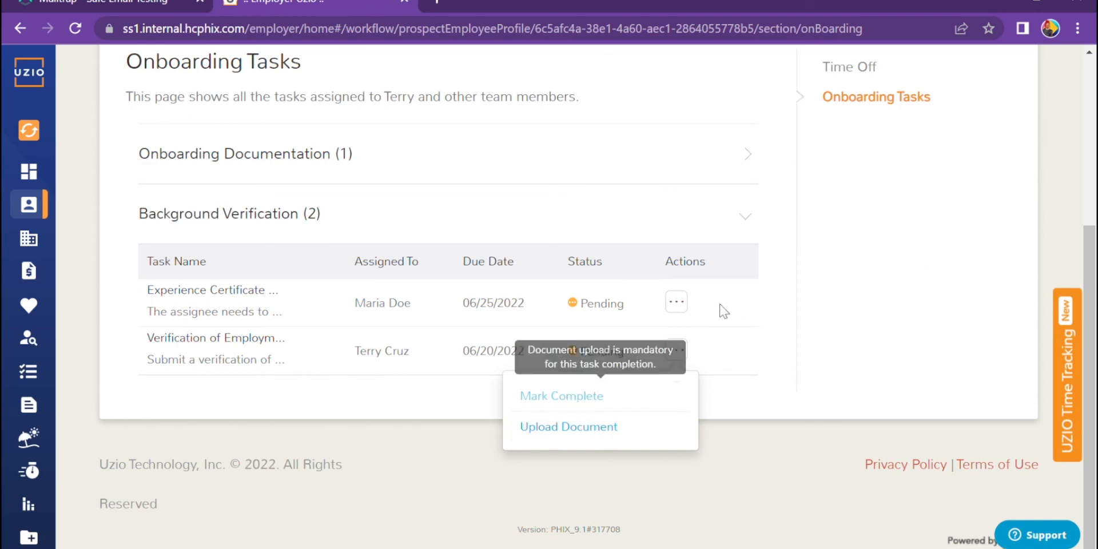
click(682, 302)
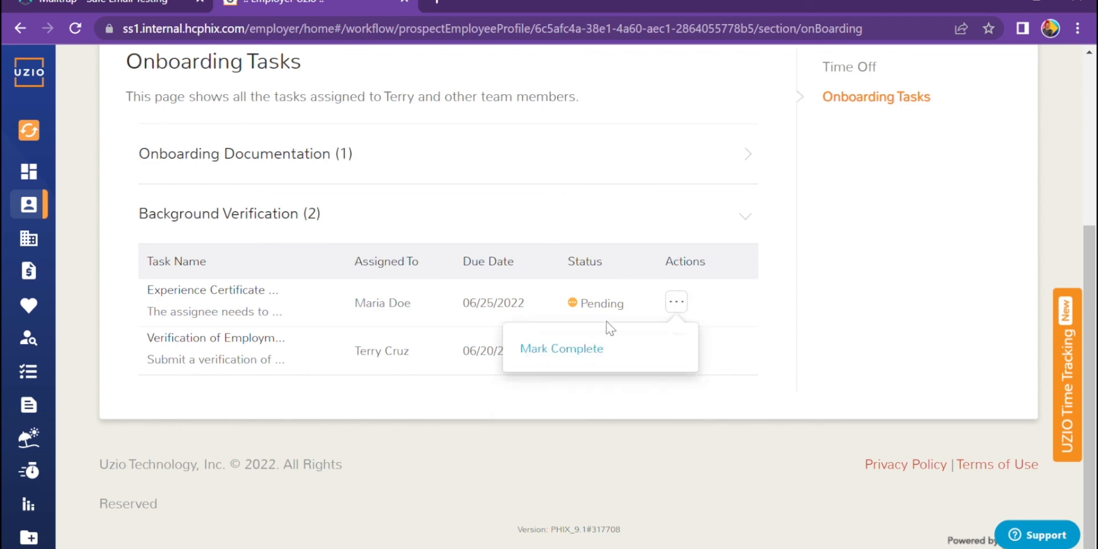
click(557, 350)
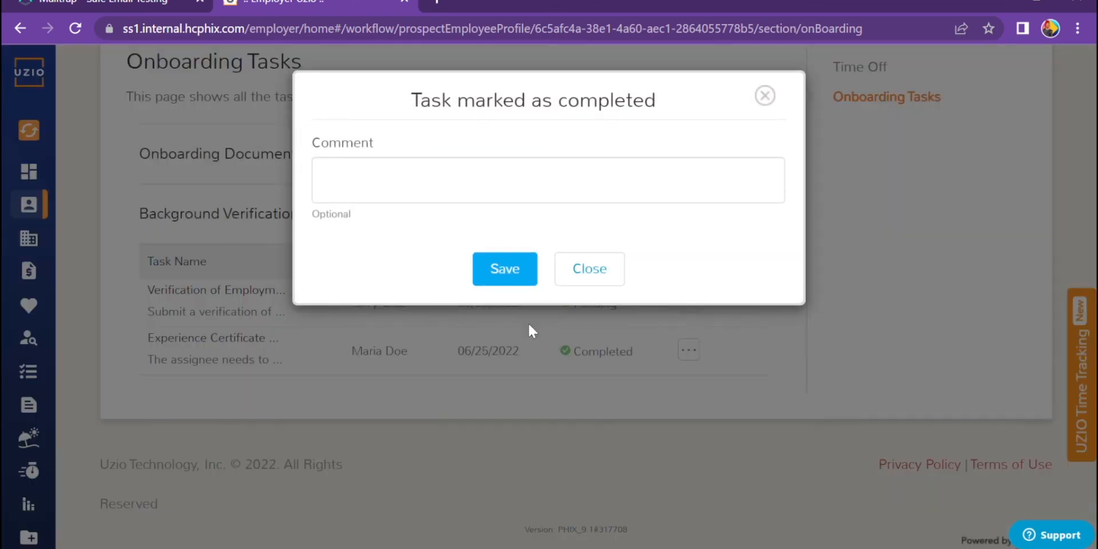
click(490, 281)
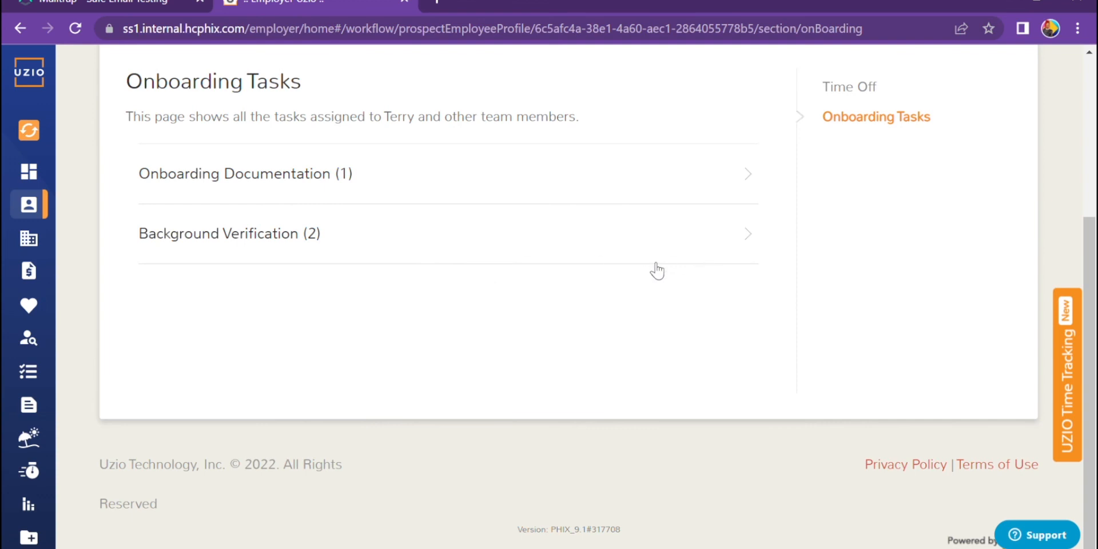
click(598, 248)
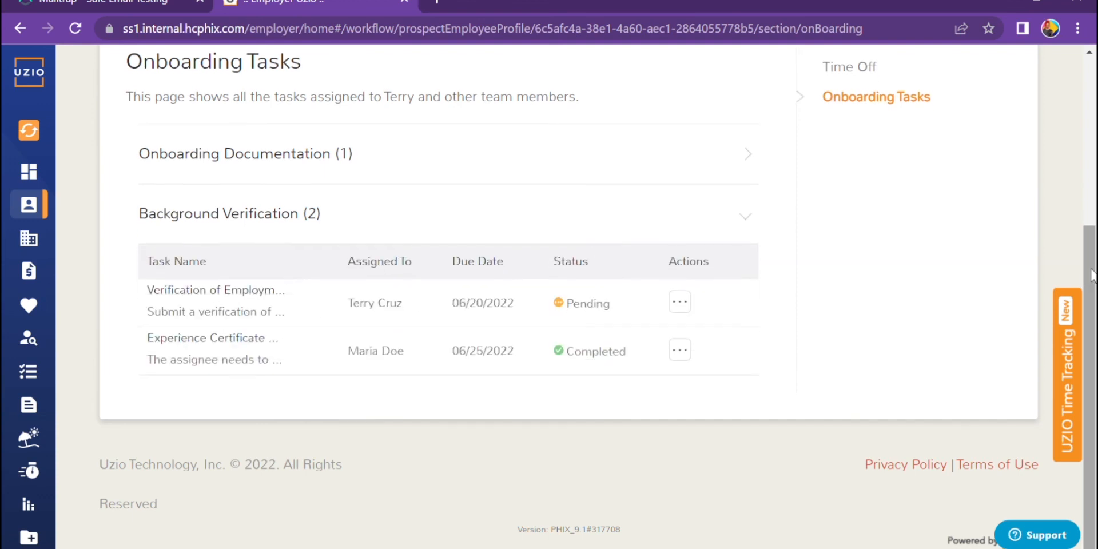
drag(1088, 278, 1091, 118)
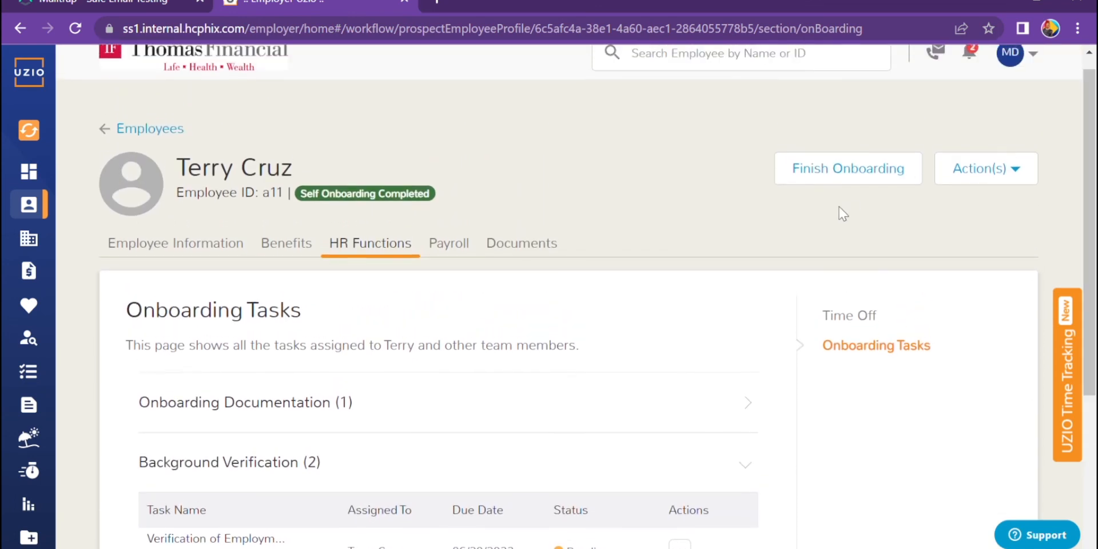
- Finish the onboarding with employee notification enabled, making the new hire ACTIVE
click(829, 182)
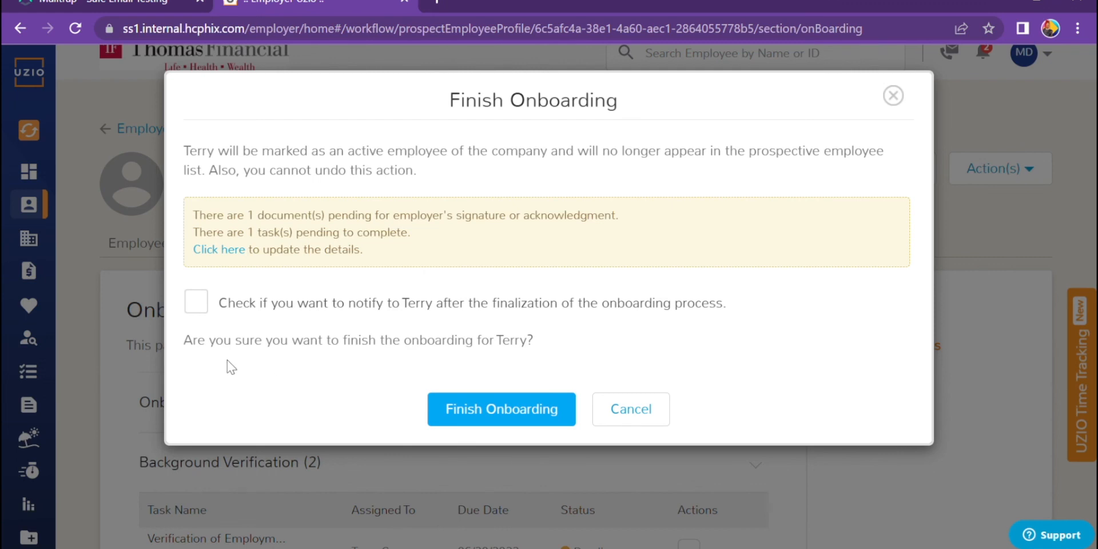
click(201, 309)
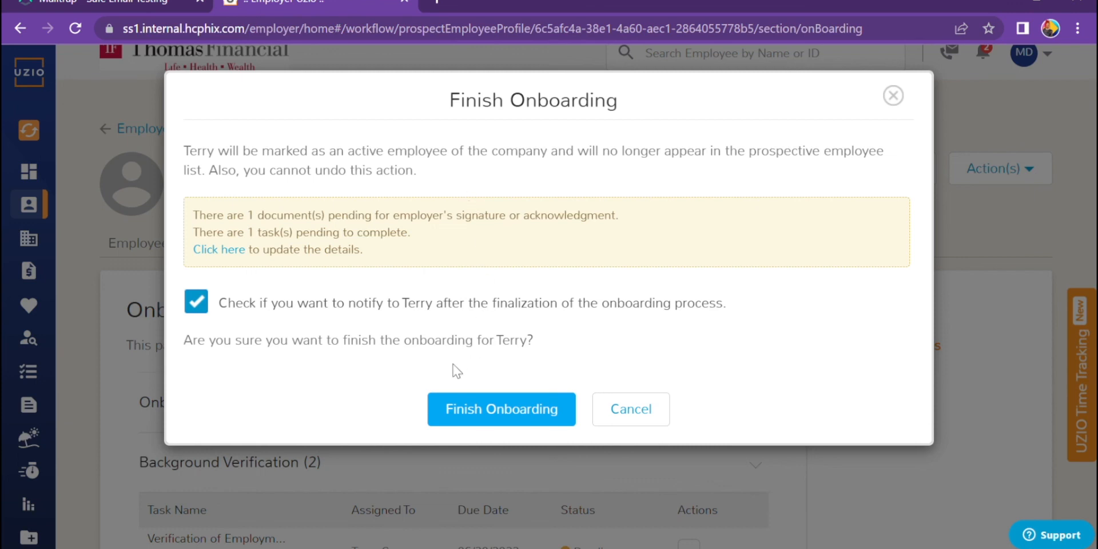
click(500, 413)
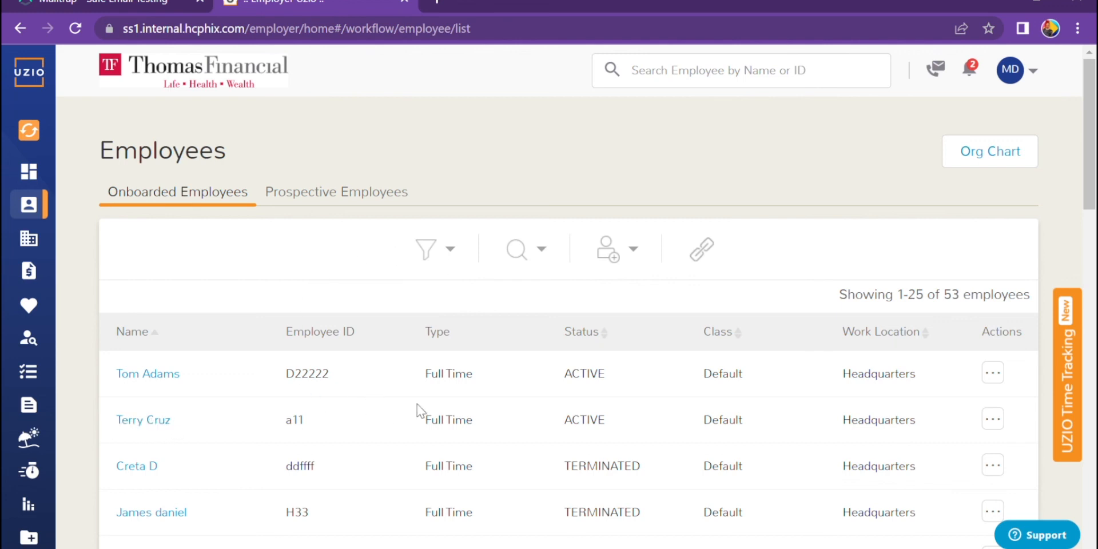
- Open the active employee's profile at HR Functions > Onboarding Tasks
click(146, 426)
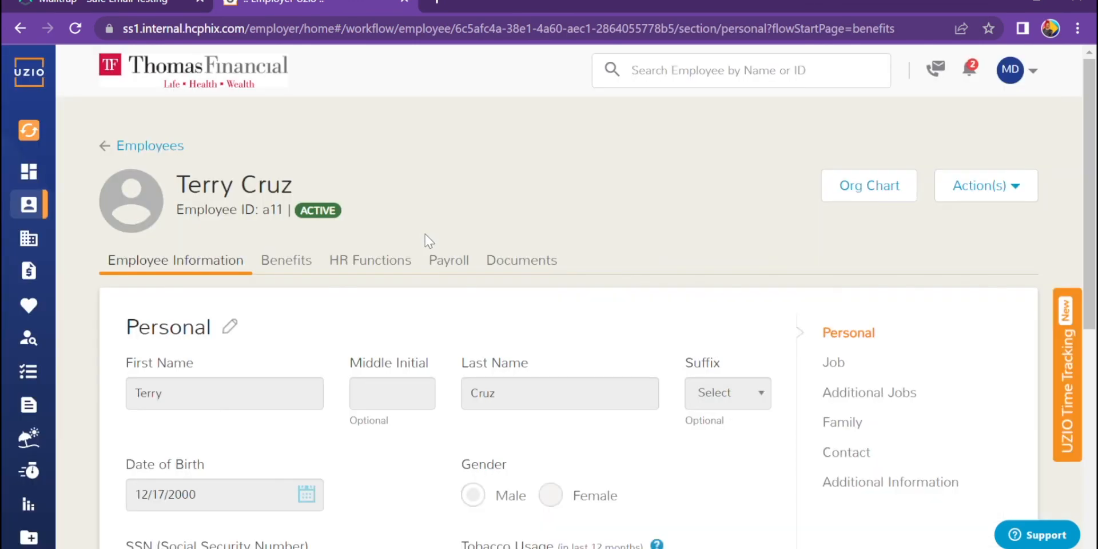
click(386, 268)
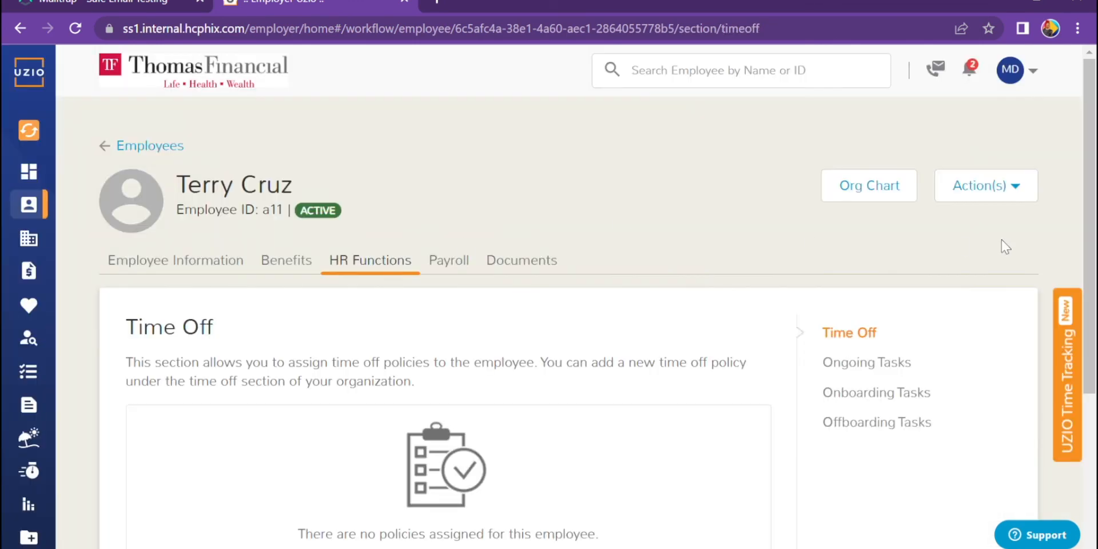
scroll(1000, 239, down, 3)
click(897, 227)
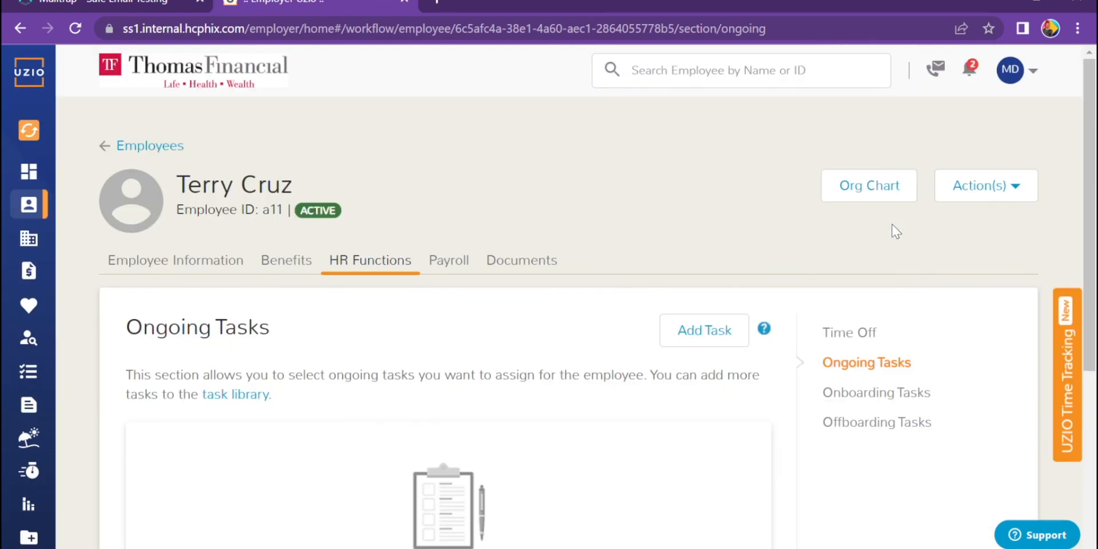
scroll(1094, 240, down, 3)
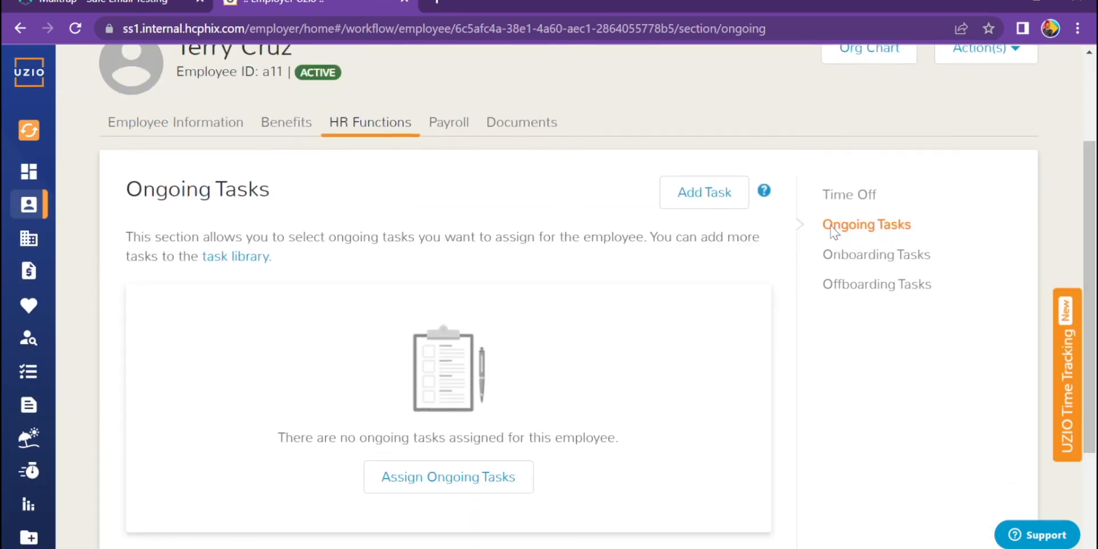
click(885, 254)
- Expand Background Verification and check the still-Pending Verification of Employment task
scroll(612, 372, down, 3)
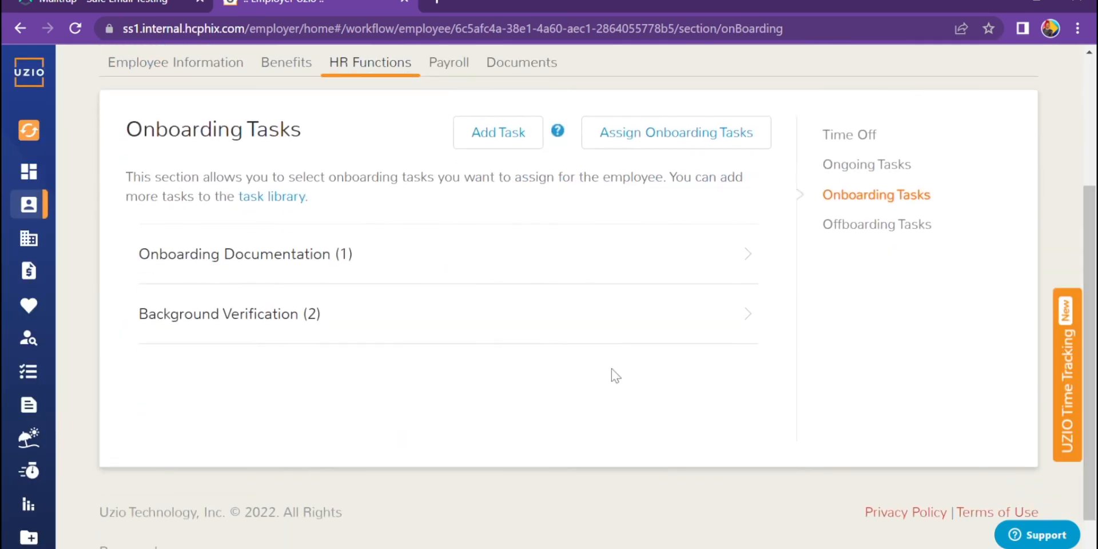
click(465, 327)
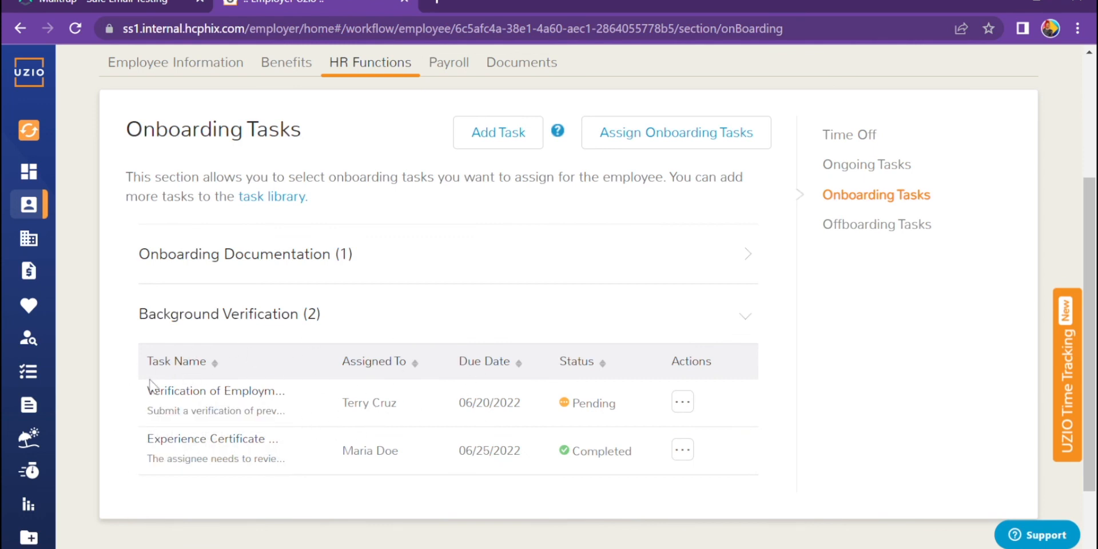
click(687, 405)
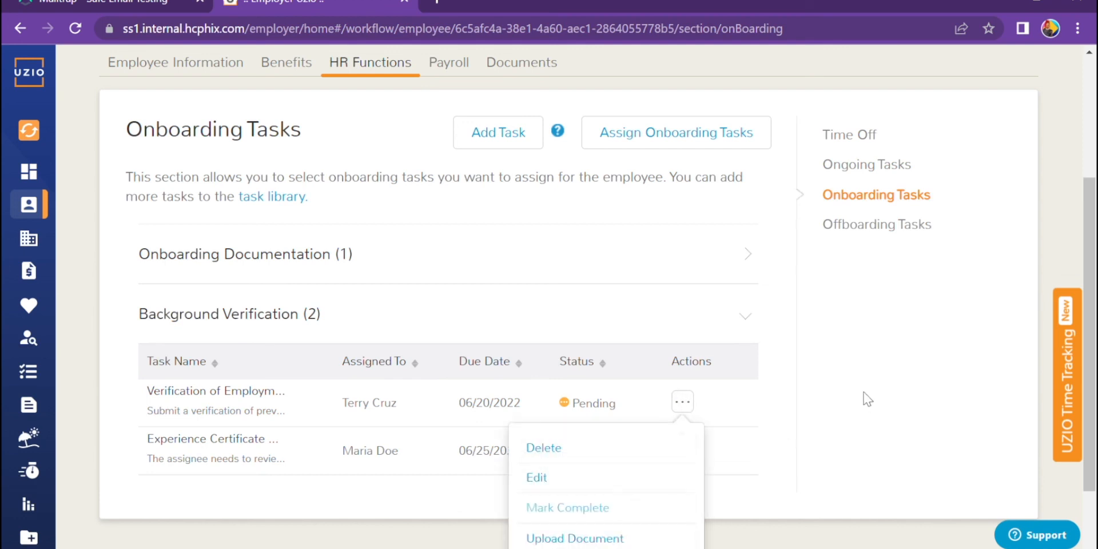
click(815, 381)
scroll(1027, 282, up, 4)
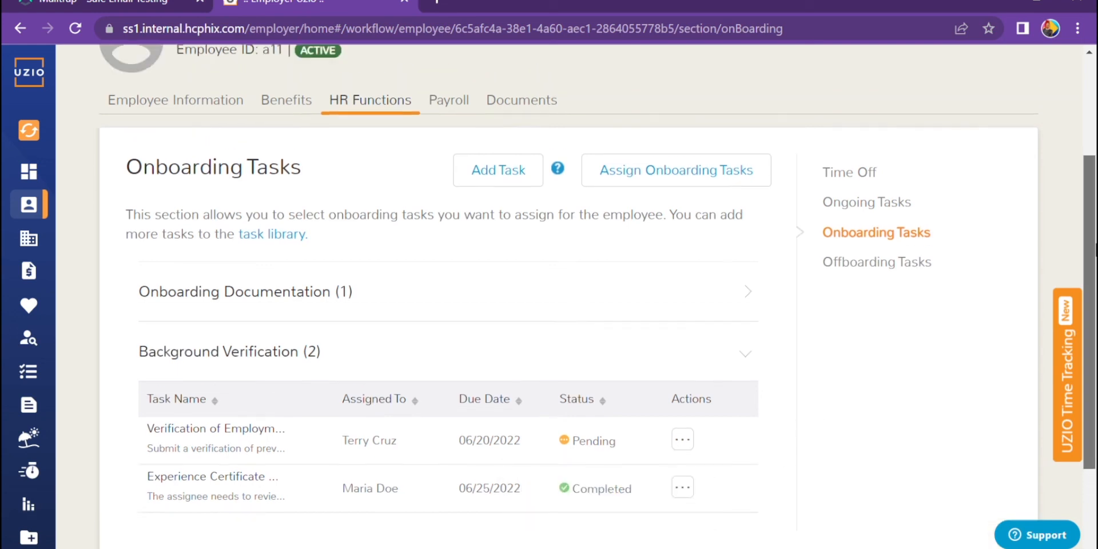